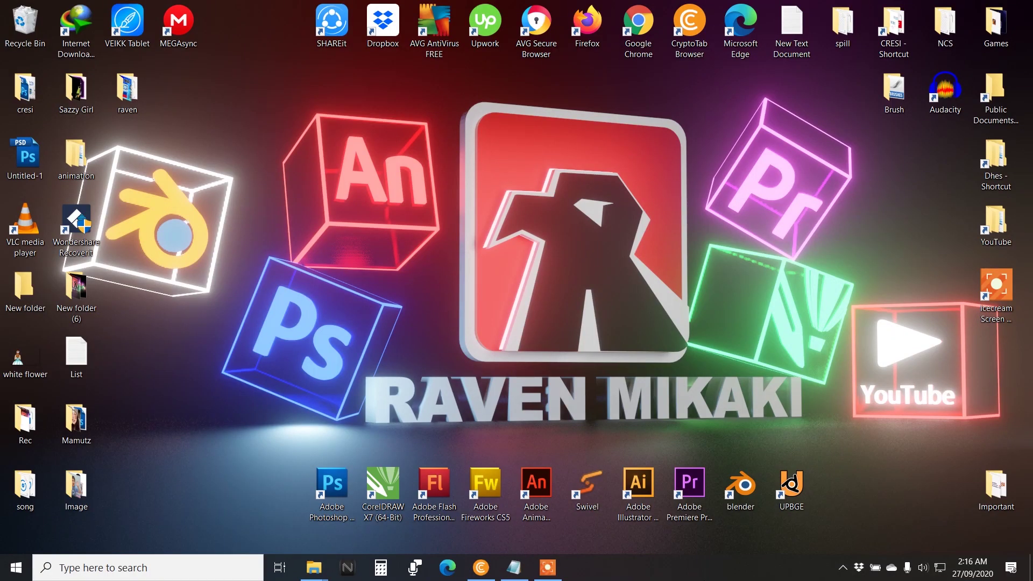
- Launch Photoshop CS5 and drag Inkedme_LI from the Image folder into it
double_click(322, 489)
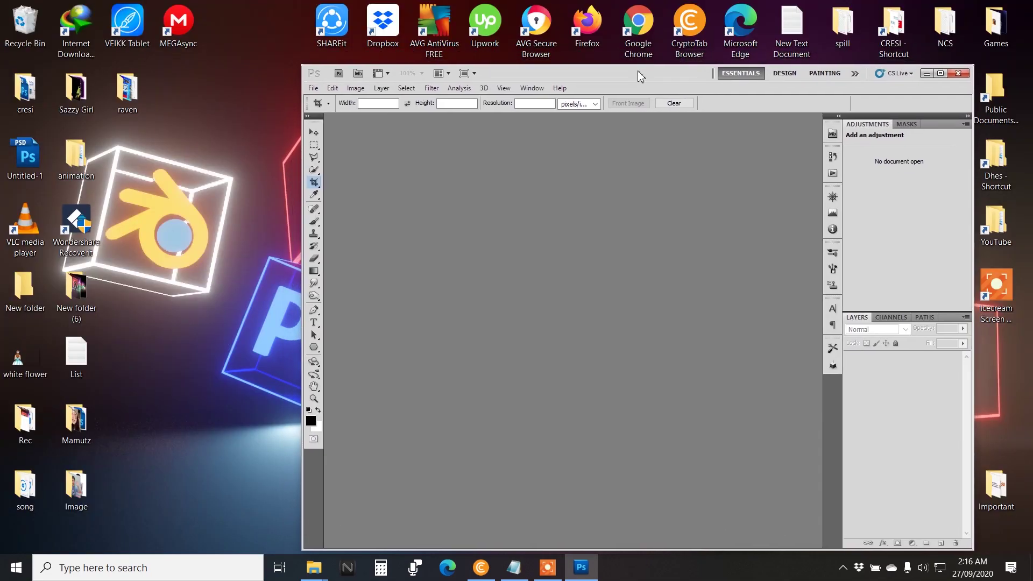
left_click_drag(638, 70, 653, 53)
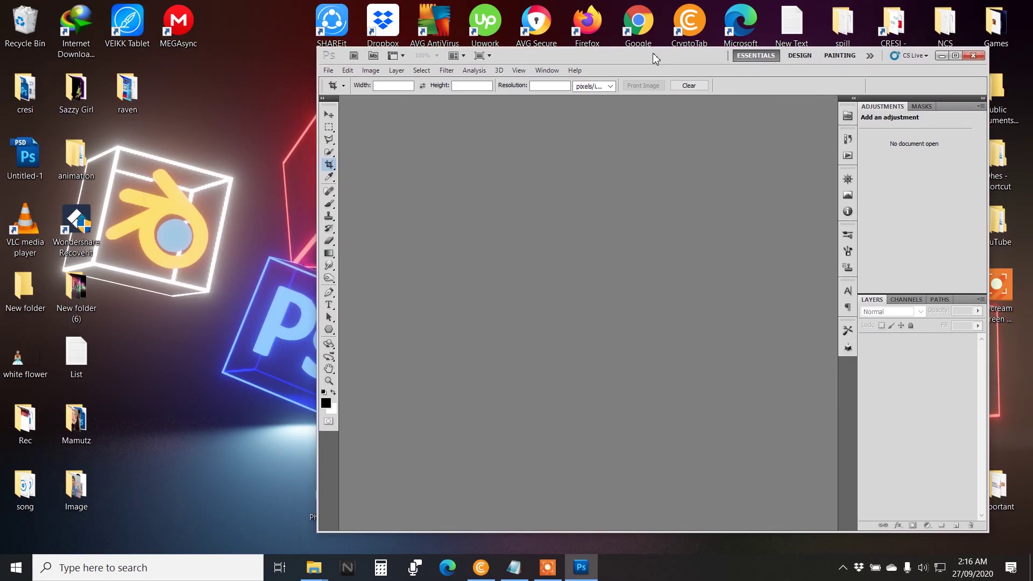
double_click(76, 486)
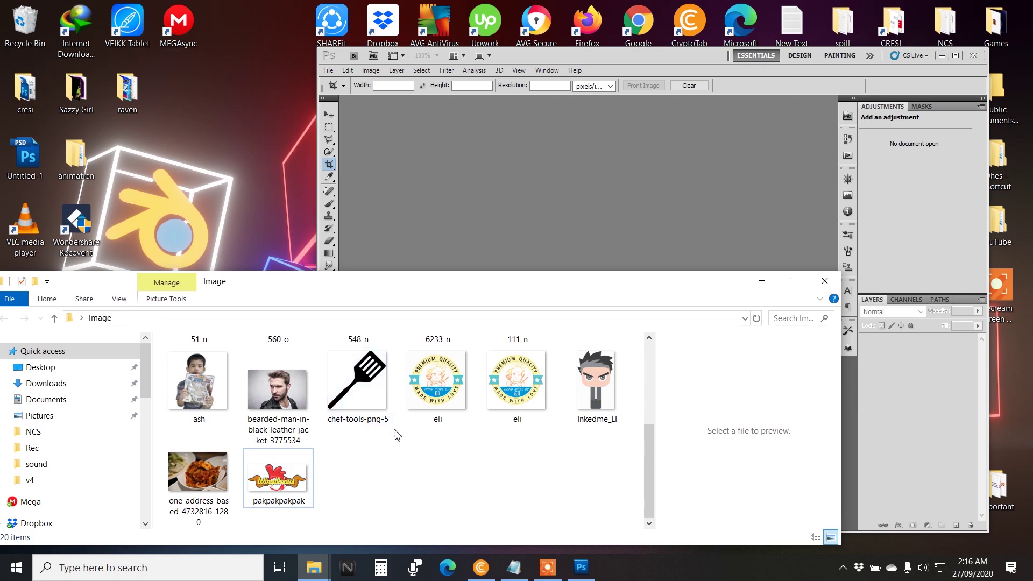
left_click_drag(592, 382, 585, 215)
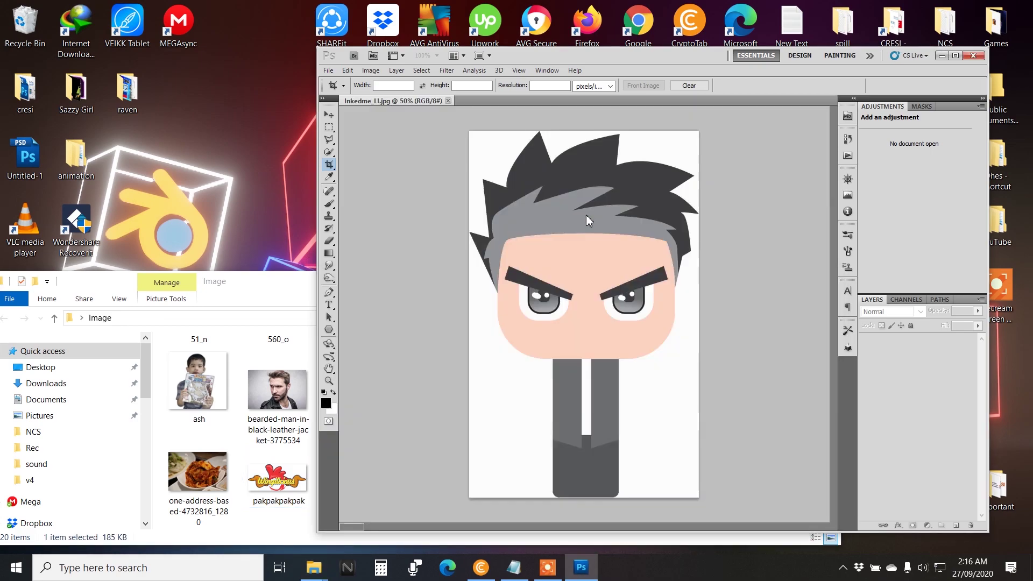
- Maximize Photoshop and duplicate the avatar's Background into Layer 1 with Ctrl+J
left_click(957, 55)
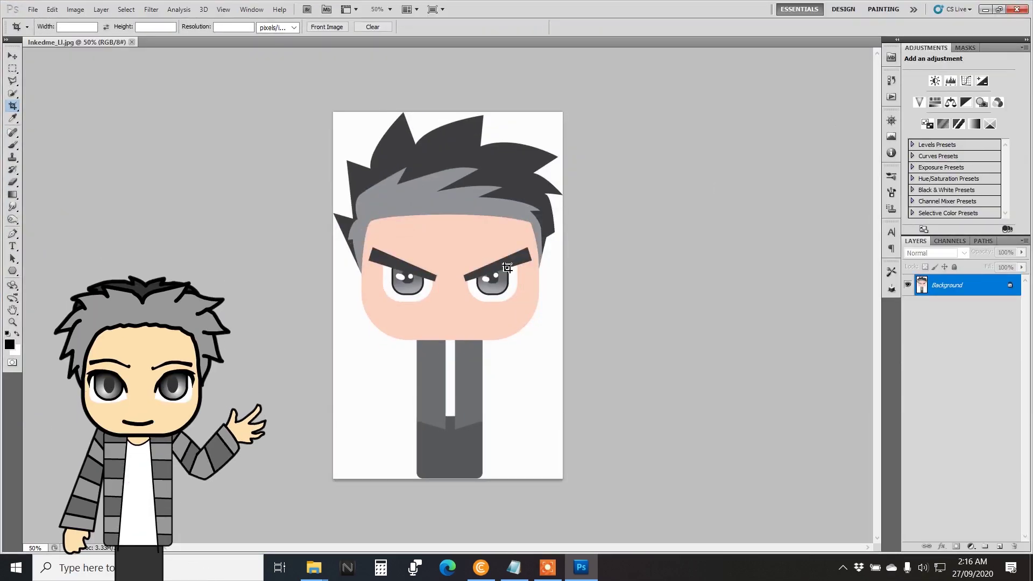
left_click(12, 57)
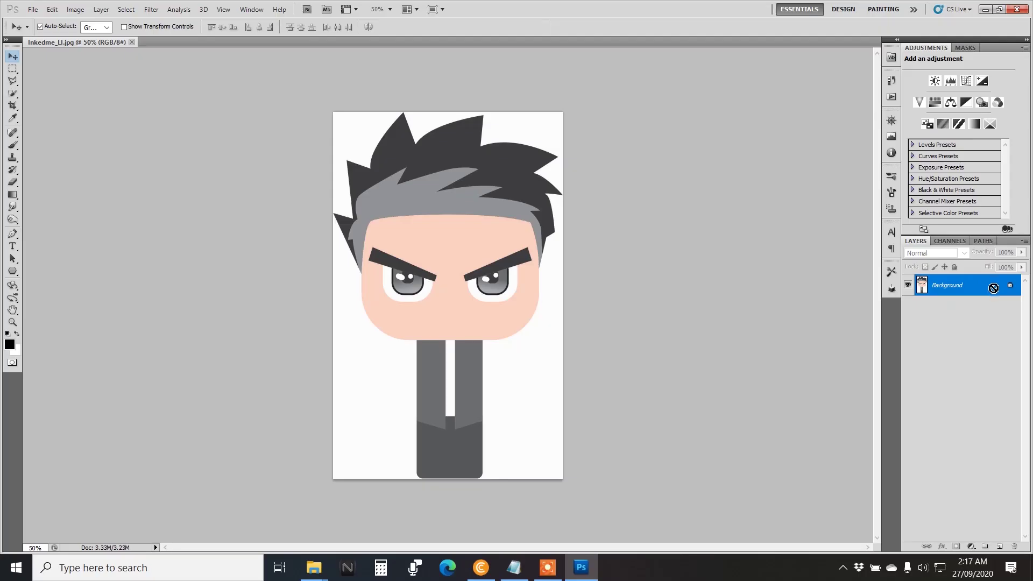
key("ctrl+j")
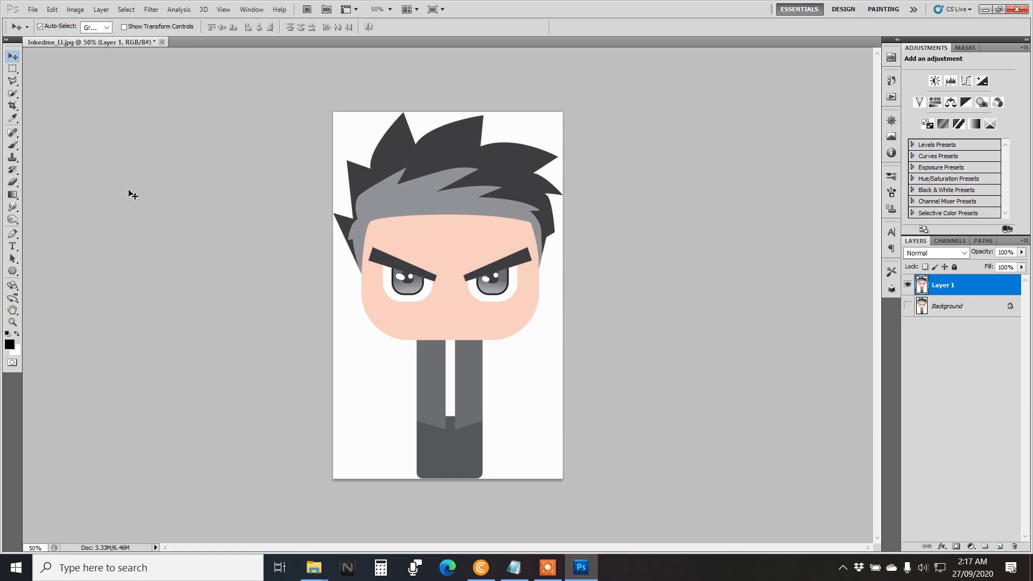
- With the Magic Wand, delete the top-left white area around the avatar
key("w")
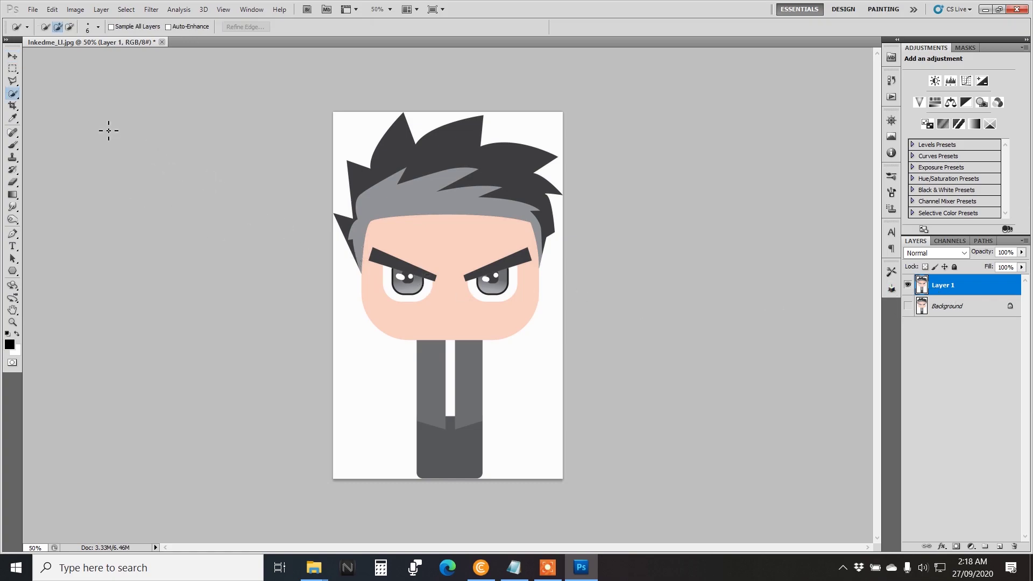
right_click(20, 96)
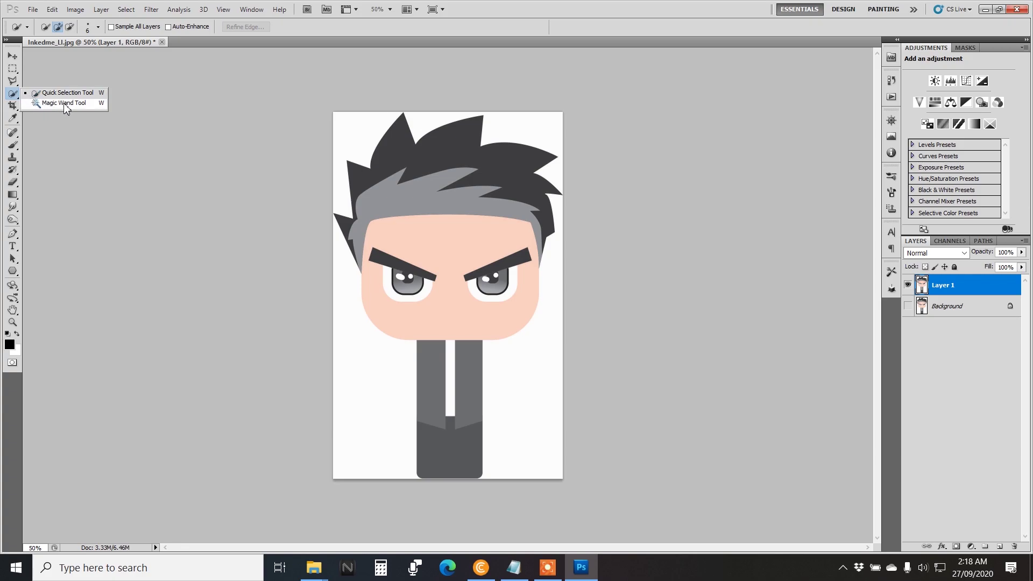
left_click(65, 104)
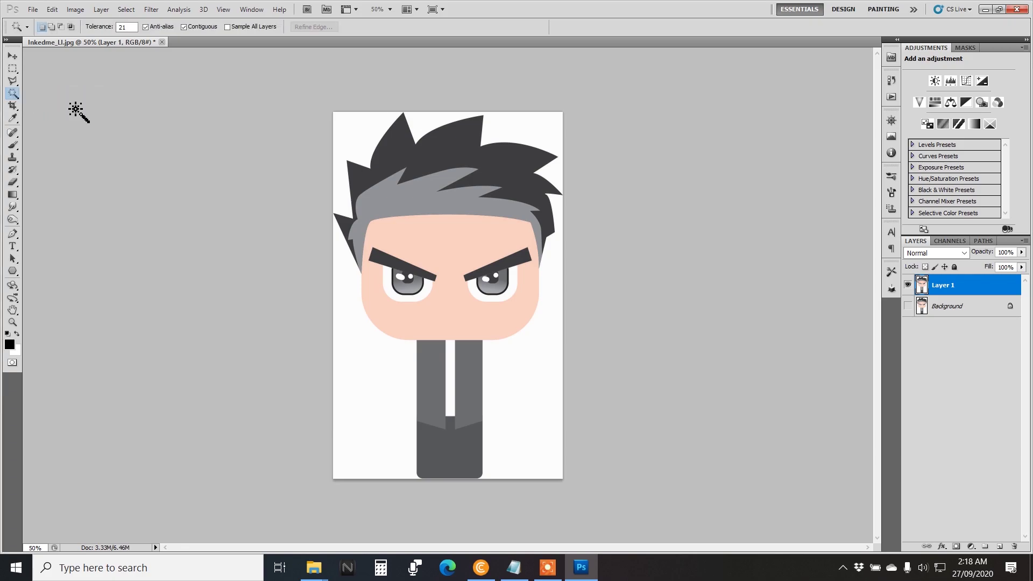
left_click(357, 139)
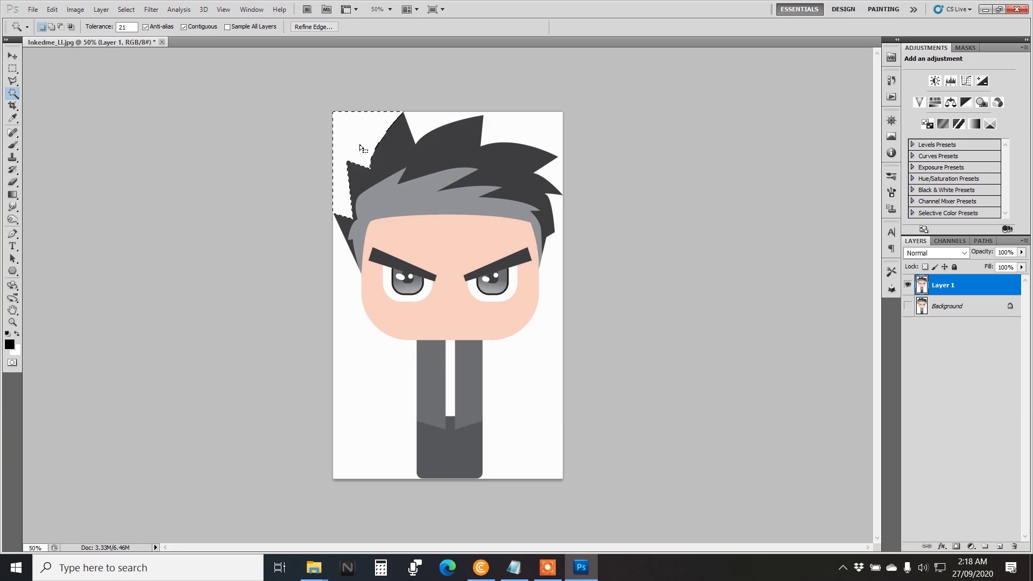
key("Delete")
- Delete the remaining white areas at top-right, right and left of the avatar
left_click(423, 126)
key("Delete")
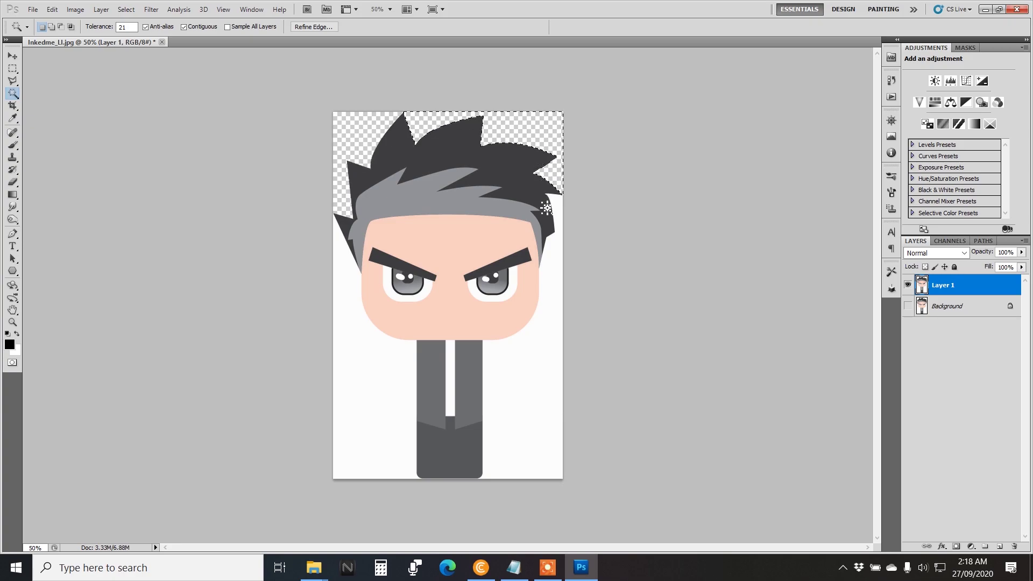
left_click(559, 213)
key("Delete")
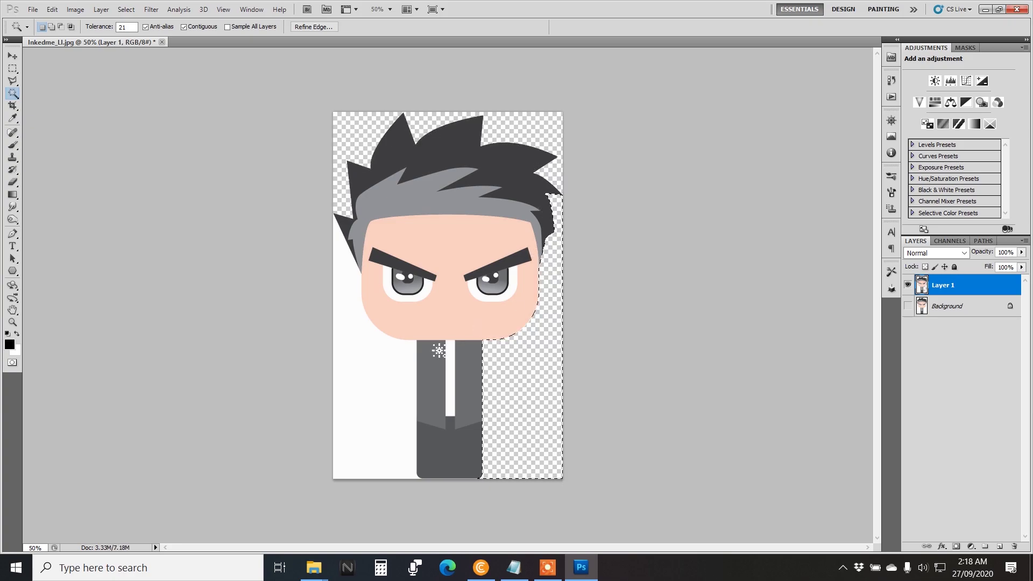
left_click(392, 363)
key("Delete")
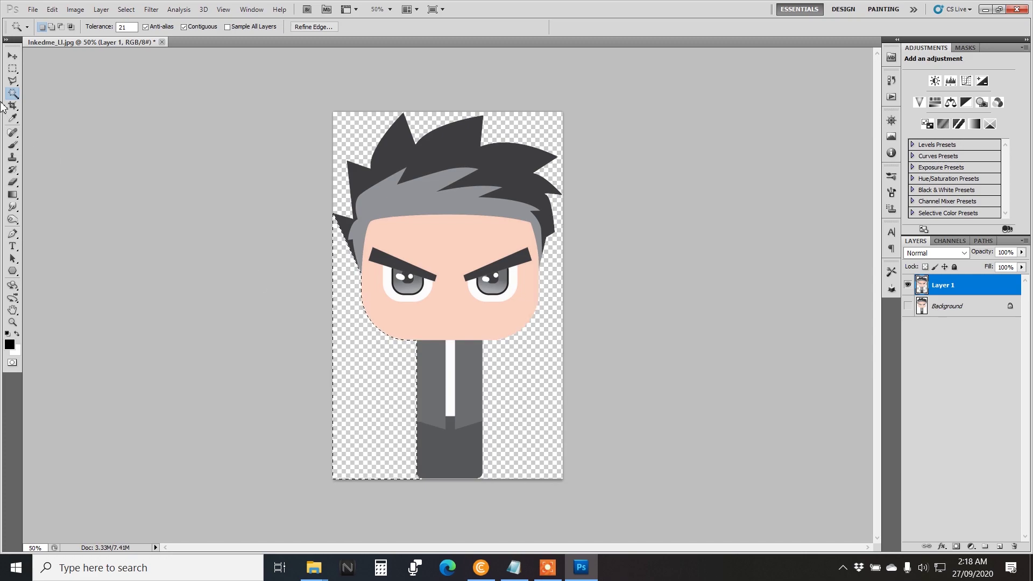
left_click(12, 56)
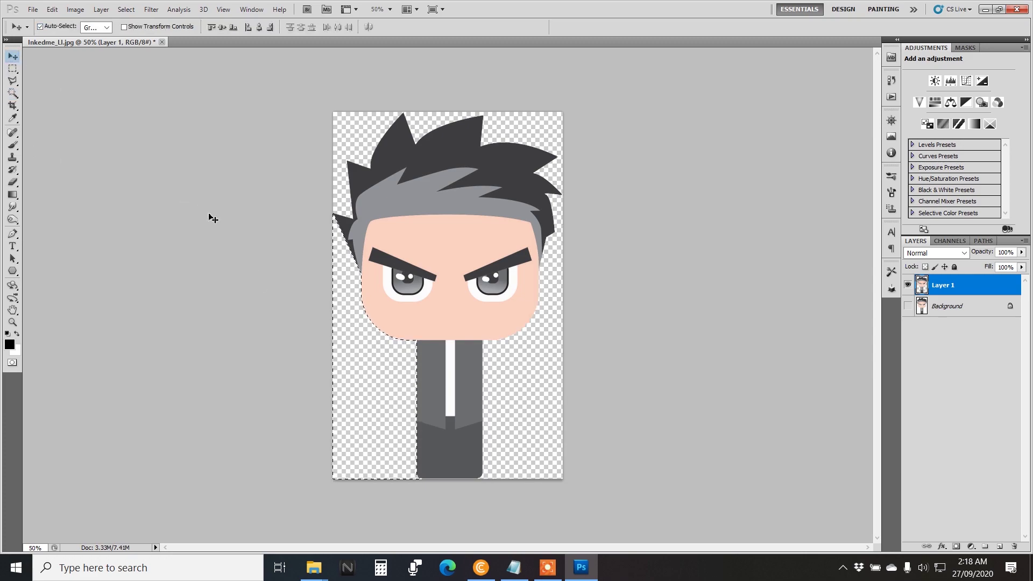
- Deselect and add a new Layer 2 below Layer 1
key("ctrl+d")
left_click(1000, 546)
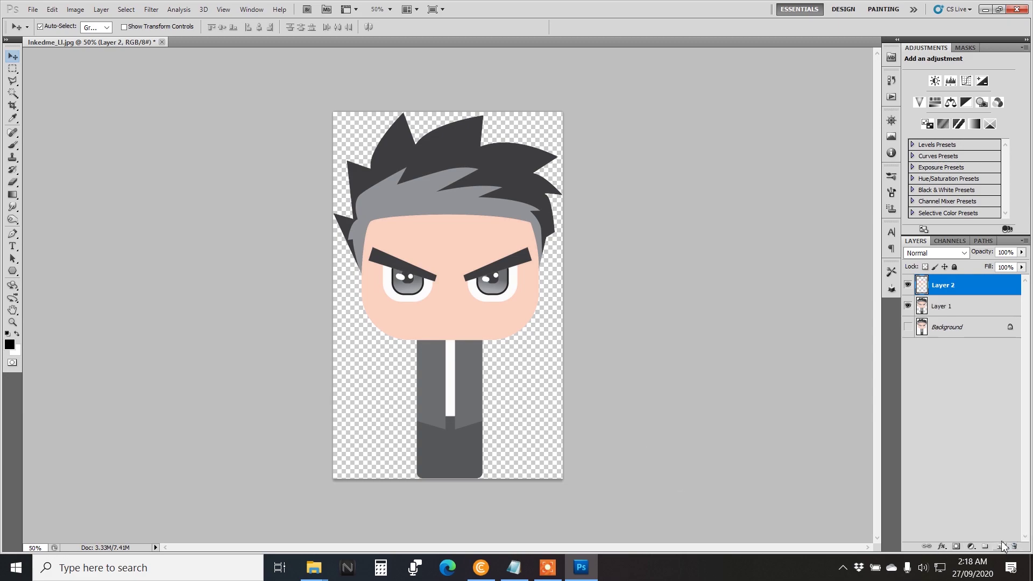
key("ctrl+bracketleft")
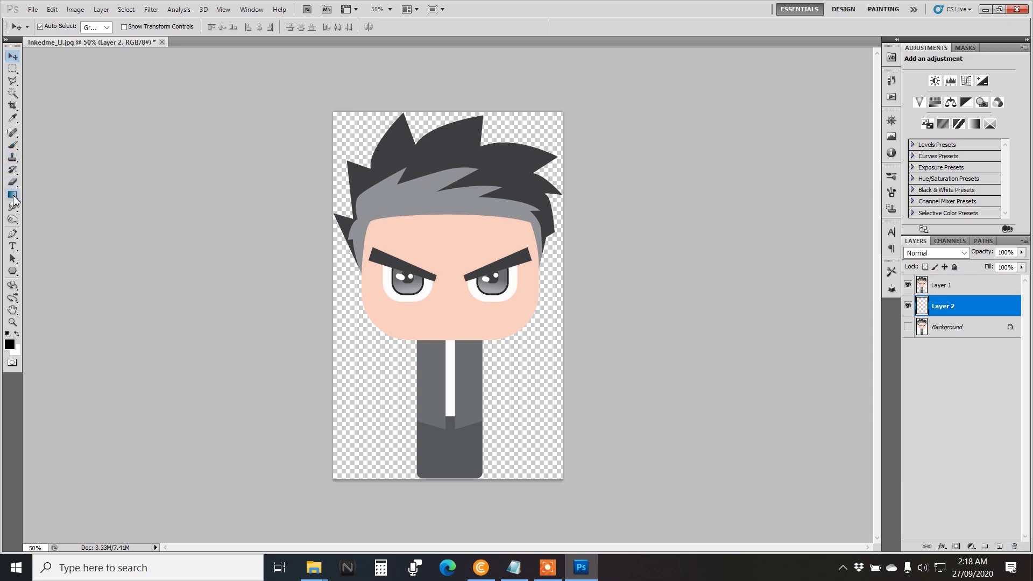
- Fill Layer 2 with a black-to-cyan gradient, then hide it
left_click(14, 195)
left_click_drag(395, 358, 572, 82)
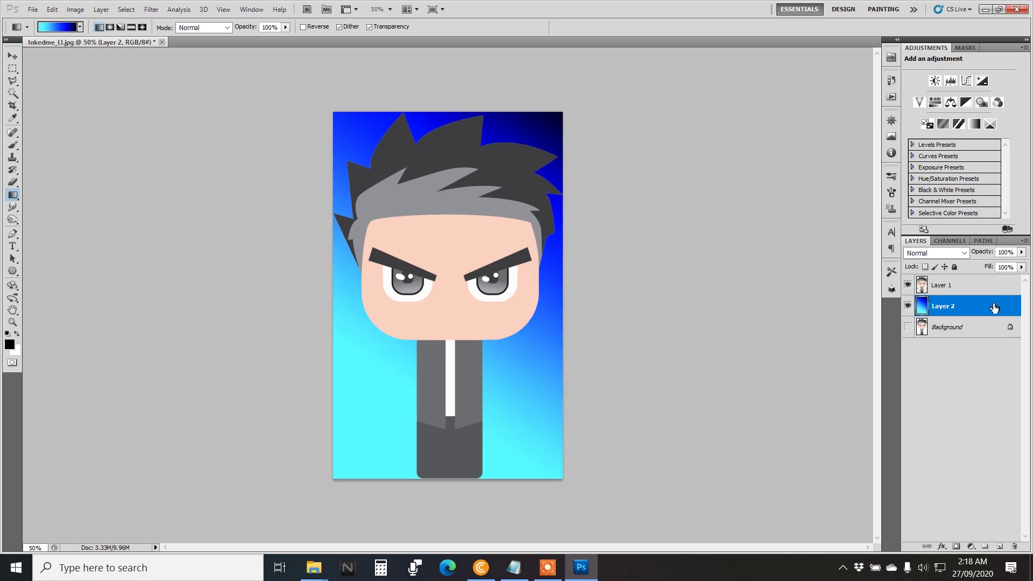
left_click_drag(570, 384, 319, 116)
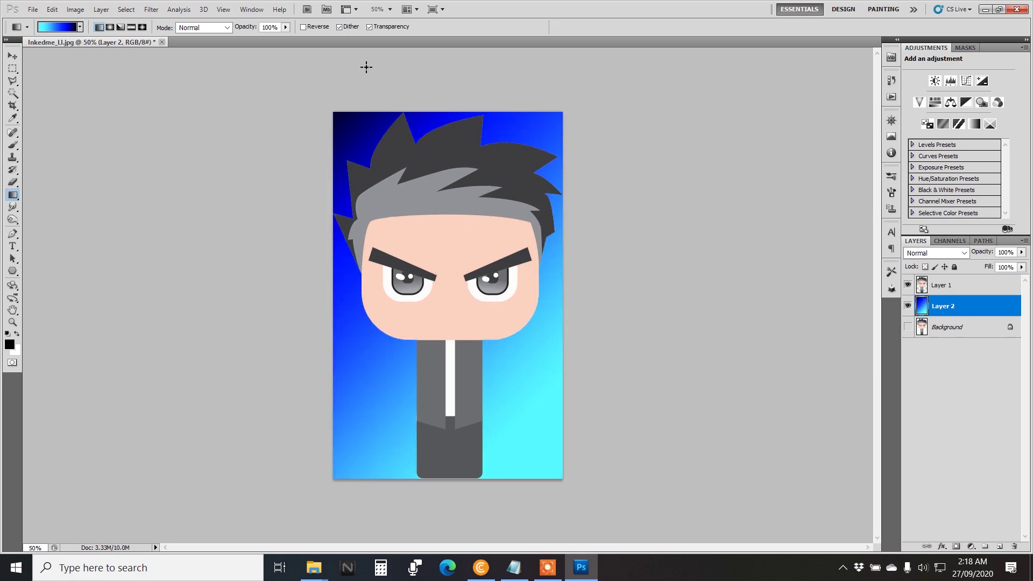
mouse_move(430, 124)
left_mouse_down()
mouse_move(503, 484)
mouse_move(447, 146)
left_mouse_up()
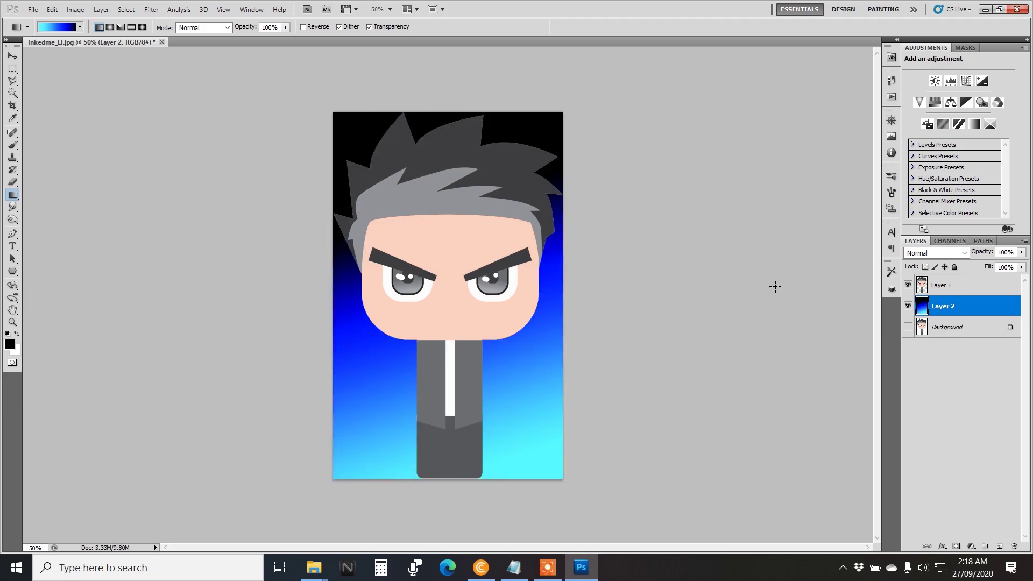
left_click(908, 305)
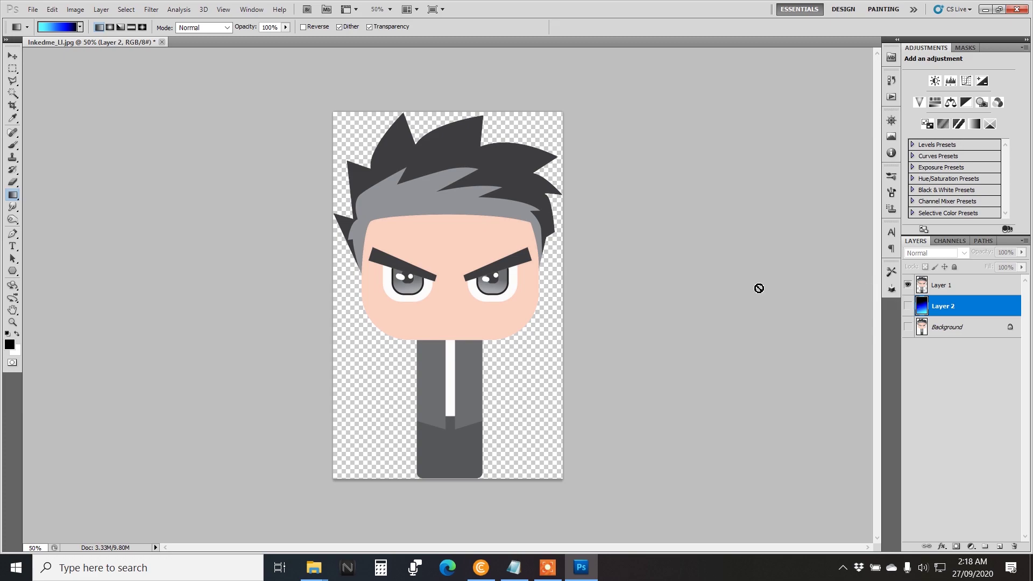
mouse_move(314, 567)
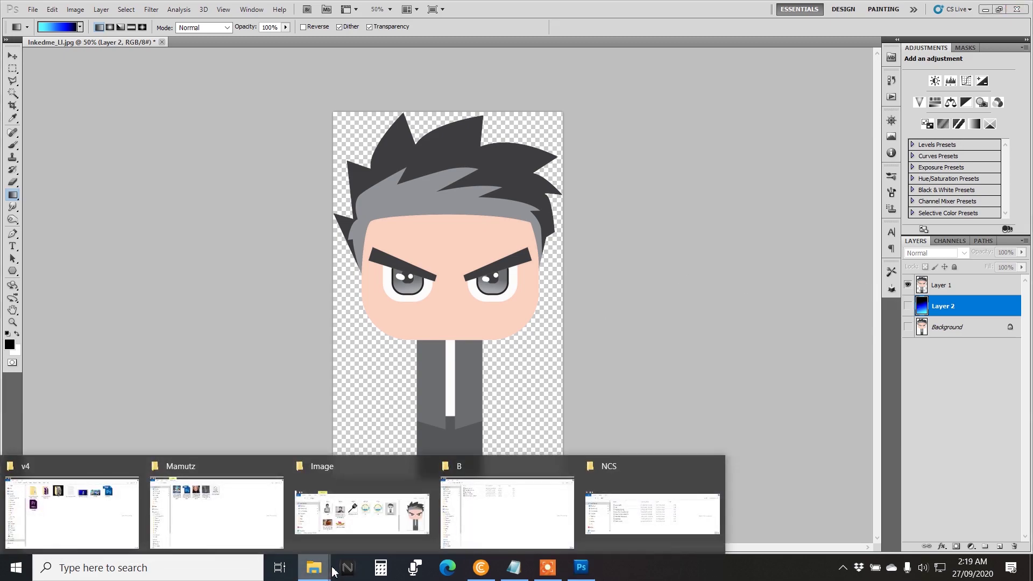
- Open the ash photo and isolate the boy using Magic Wand on white plus Select Inverse
left_click(392, 527)
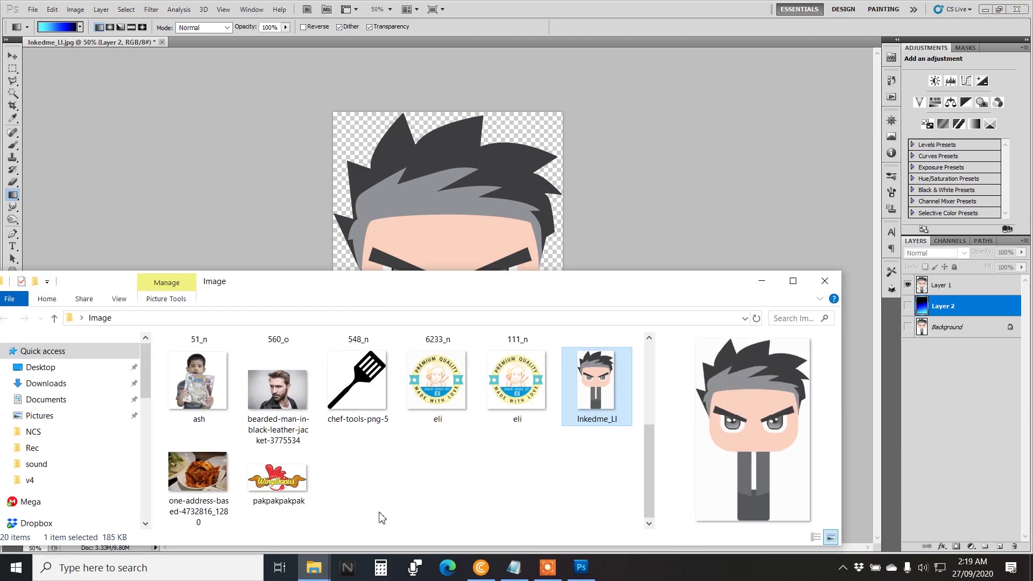
left_click_drag(198, 382, 263, 38)
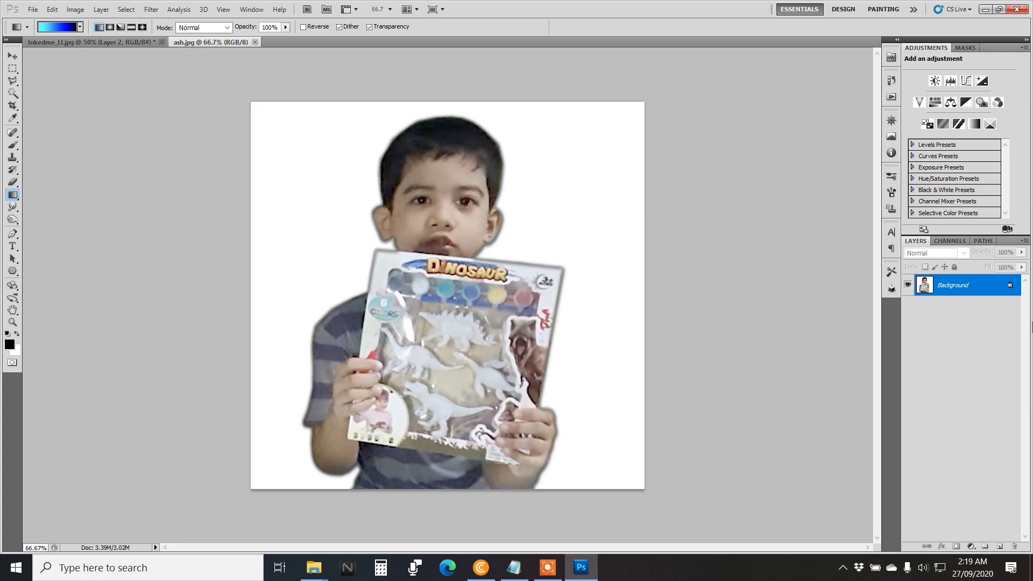
key("w")
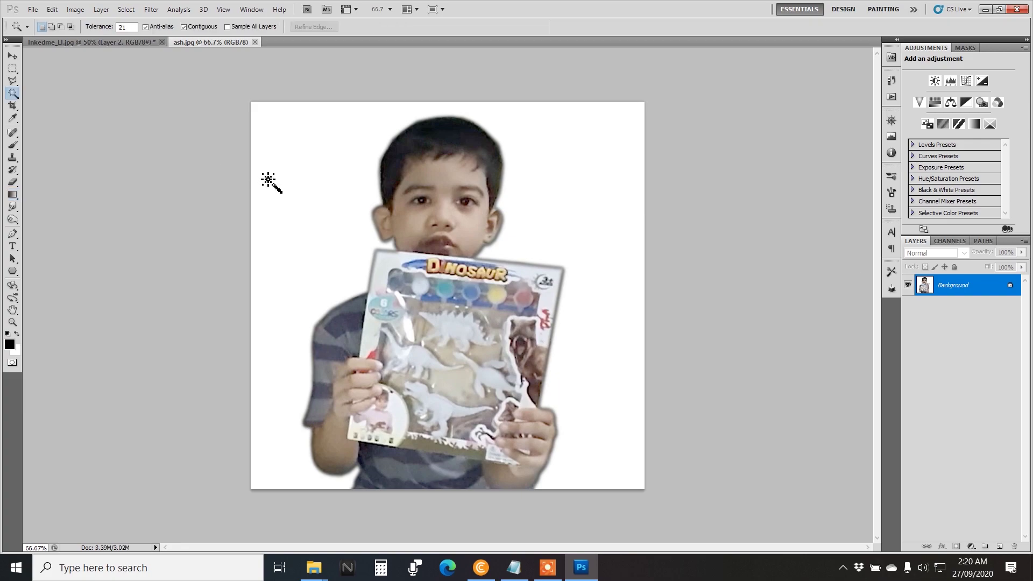
left_click(293, 171)
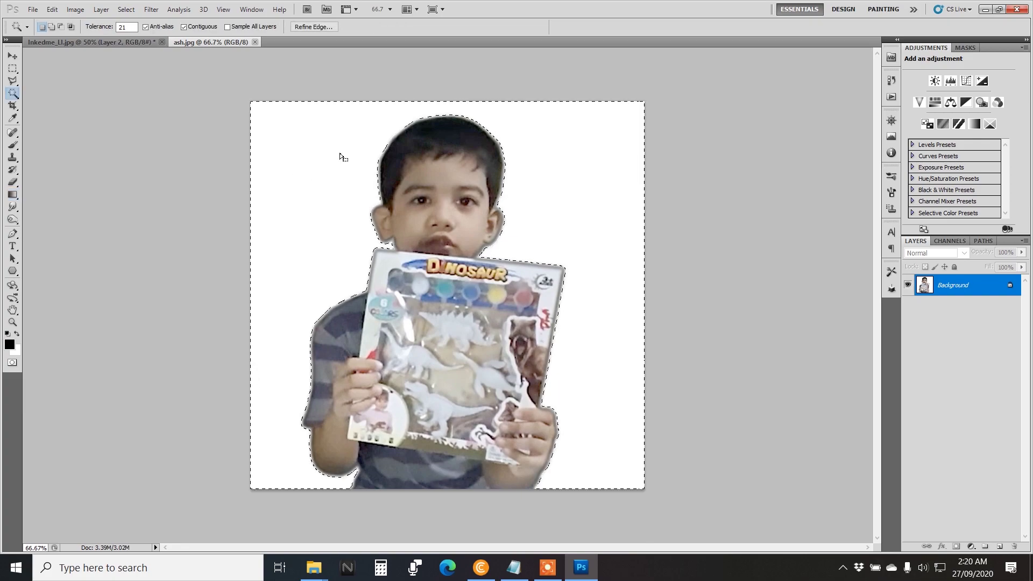
right_click(378, 163)
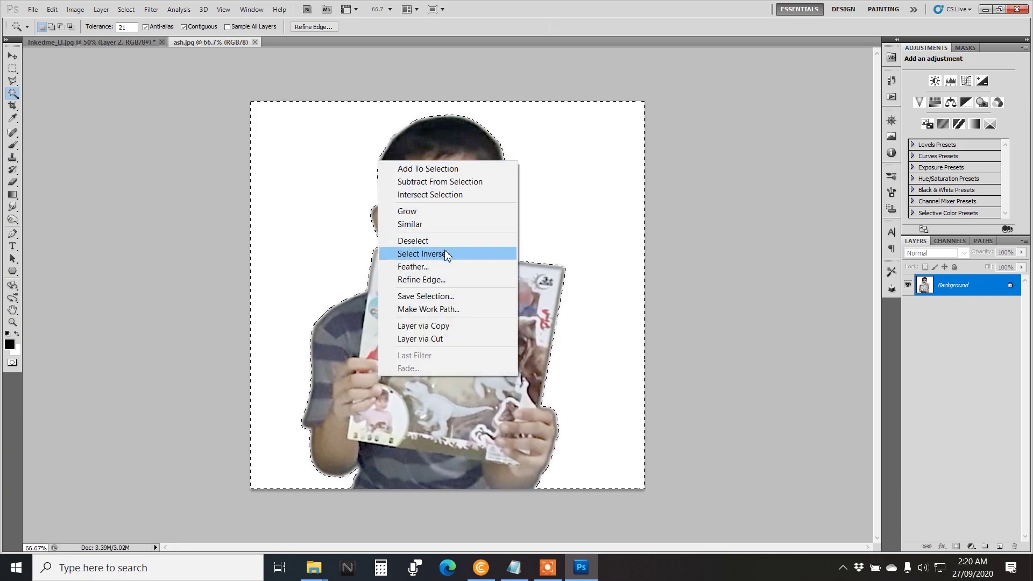
left_click(463, 256)
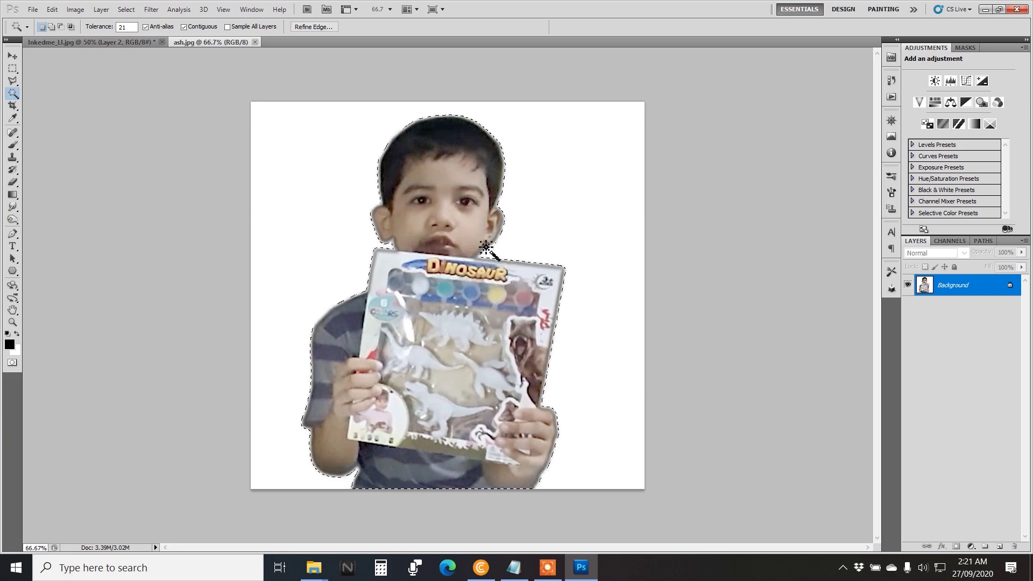
- Refine the boy selection's edges and output the cutout to a new layer
left_click(327, 28)
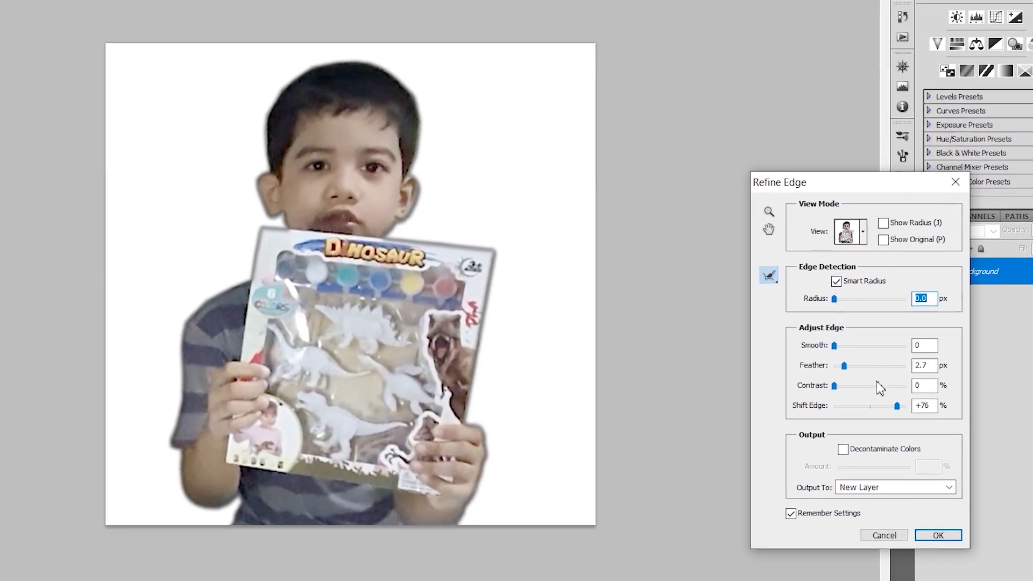
mouse_move(897, 406)
left_mouse_down()
mouse_move(838, 414)
mouse_move(863, 422)
left_mouse_up()
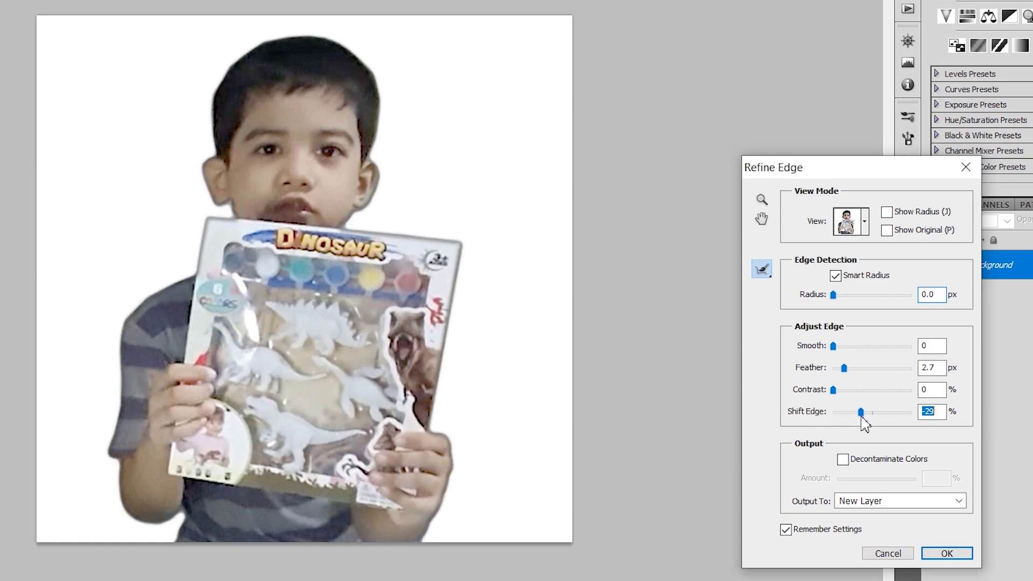
left_click_drag(861, 419, 862, 420)
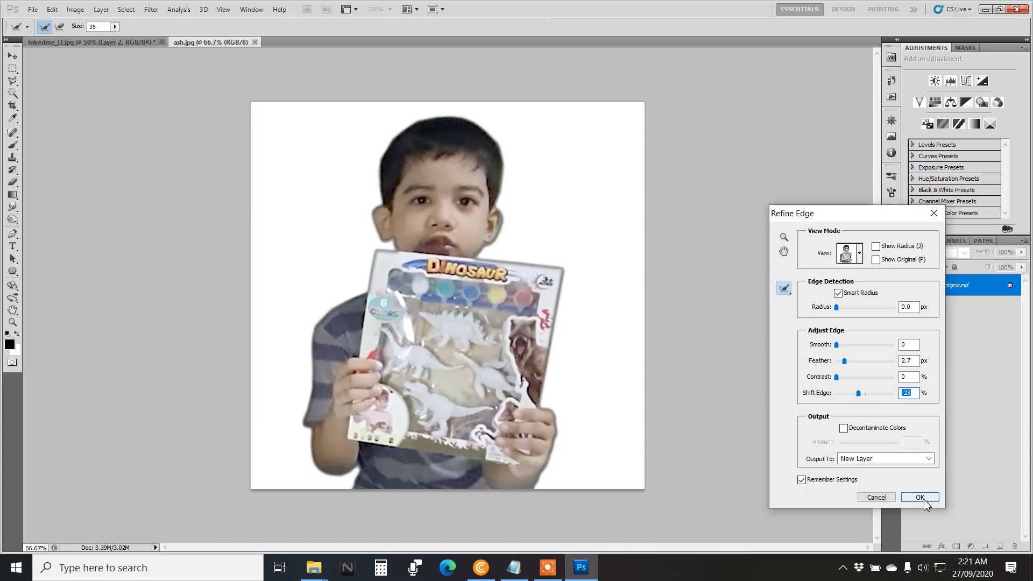
left_click(920, 497)
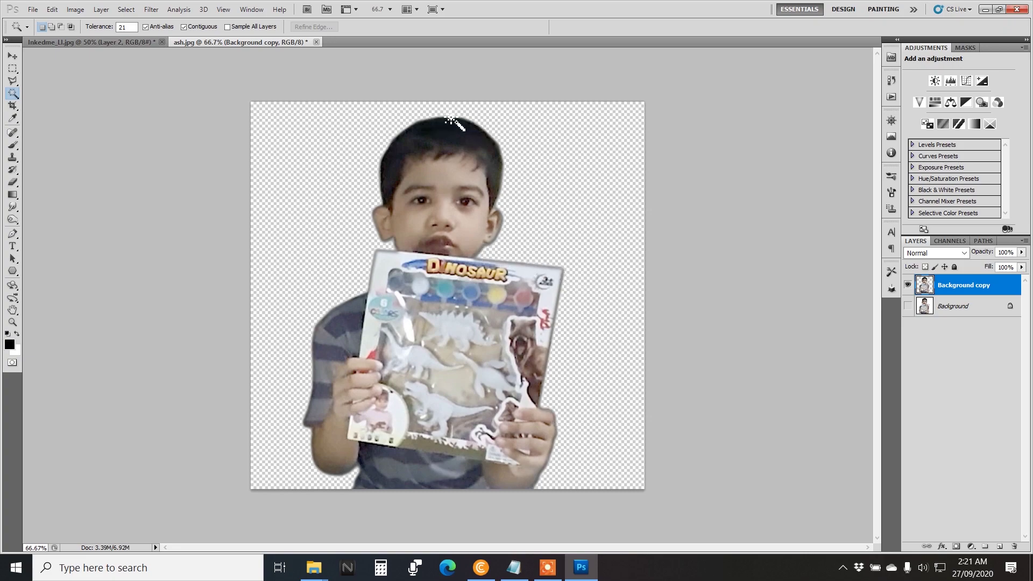
- Add a new layer above Background and fill it with a cyan-to-blue gradient
left_click(968, 308)
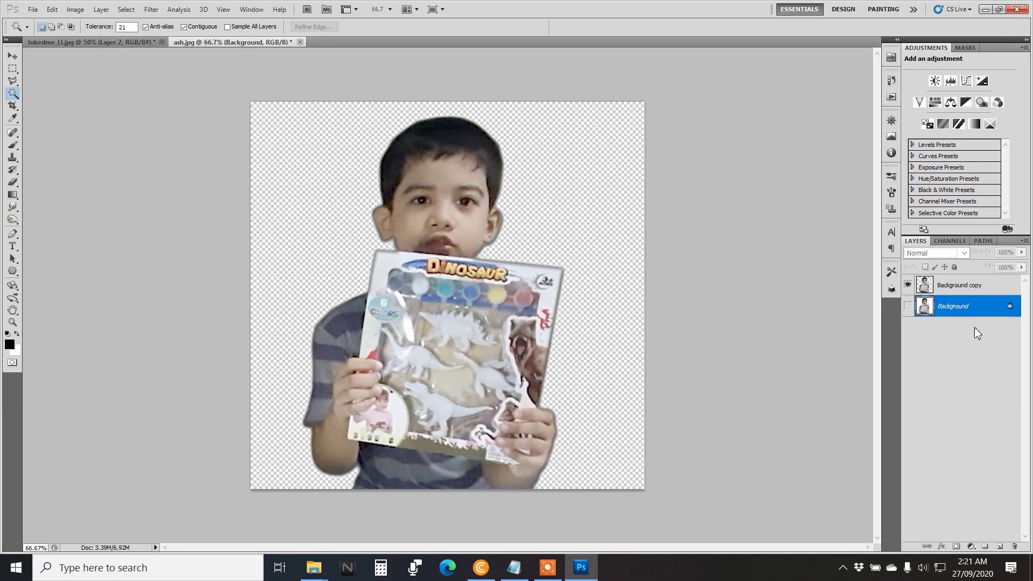
left_click(999, 547)
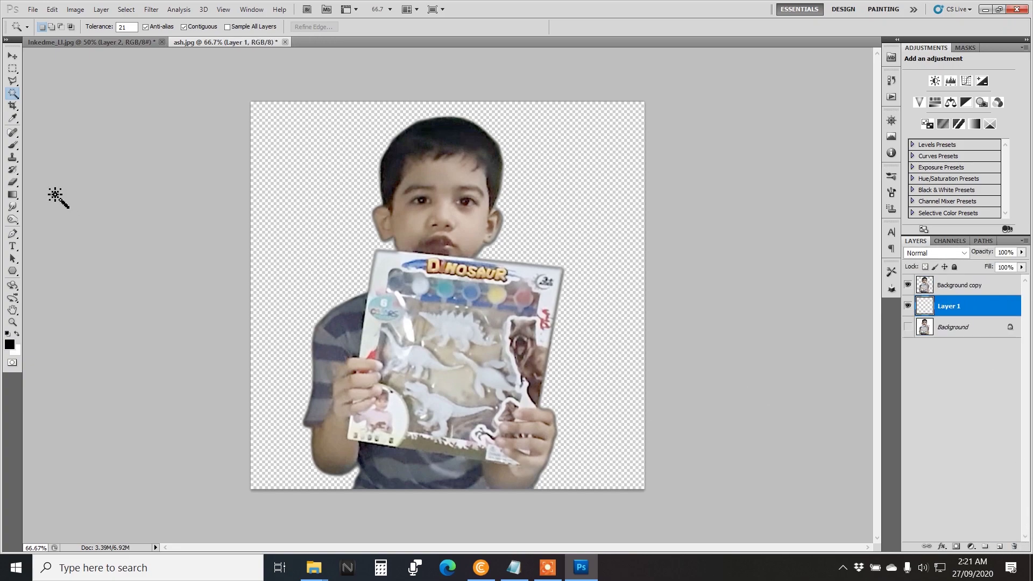
left_click(13, 196)
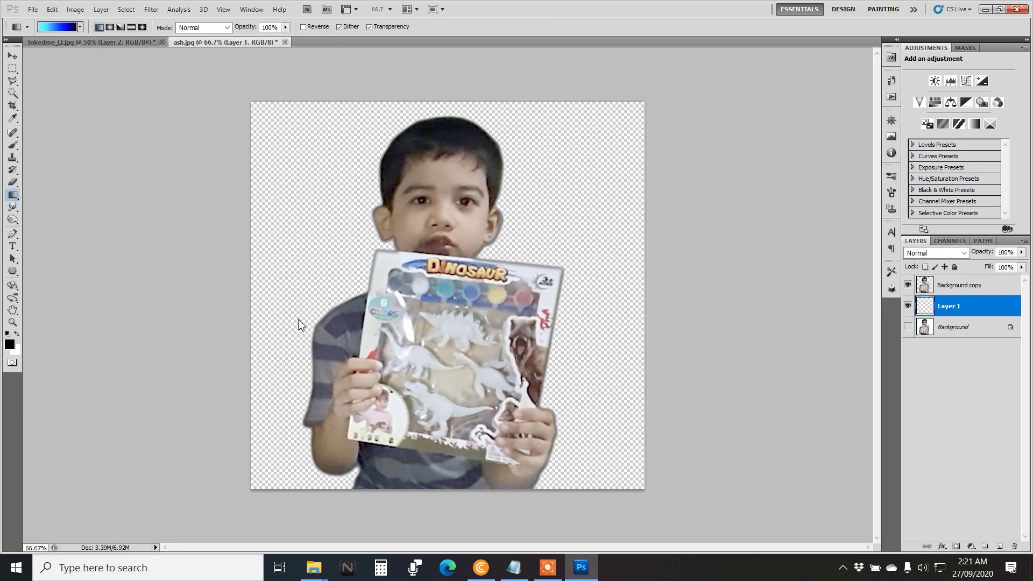
left_click_drag(303, 354, 660, 52)
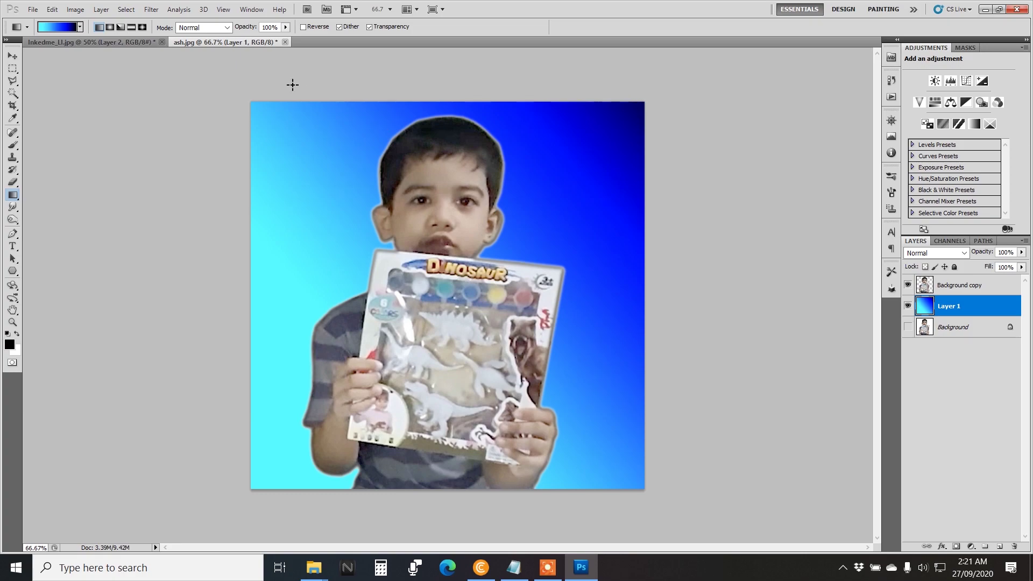
- Hide the gradient layer and switch to the Inkedme_LI.jpg document
left_click(12, 81)
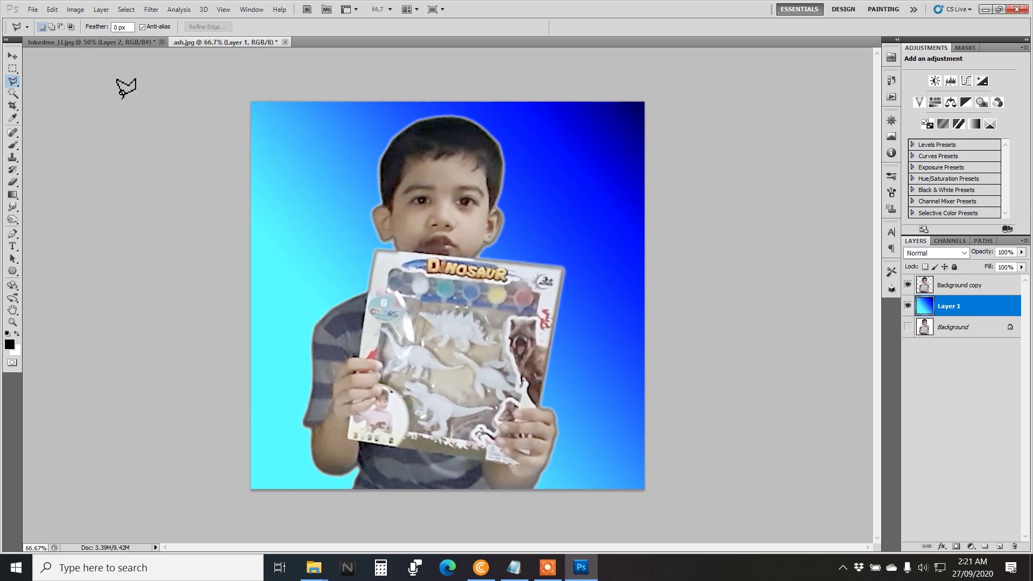
left_click(13, 55)
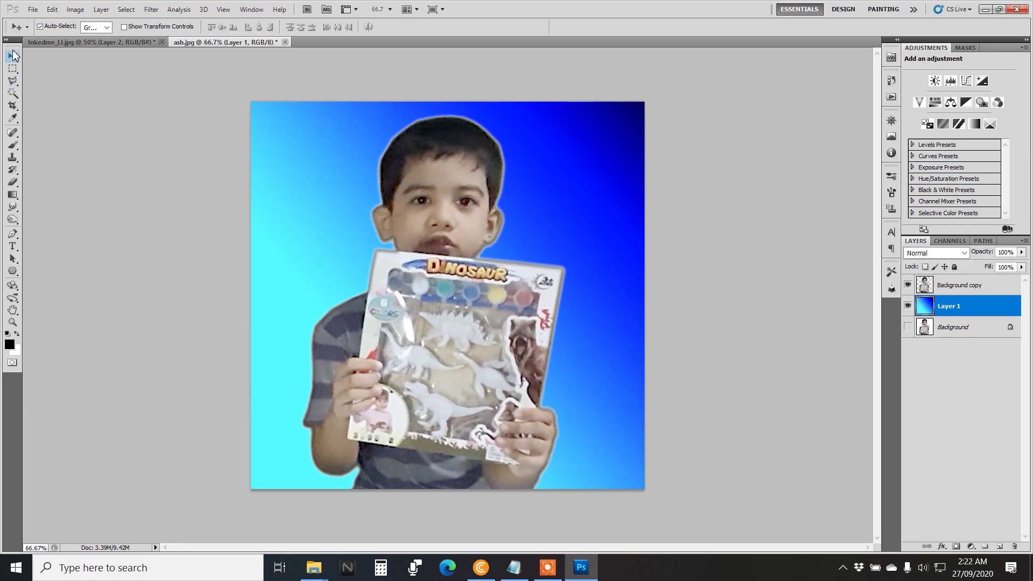
left_click(908, 307)
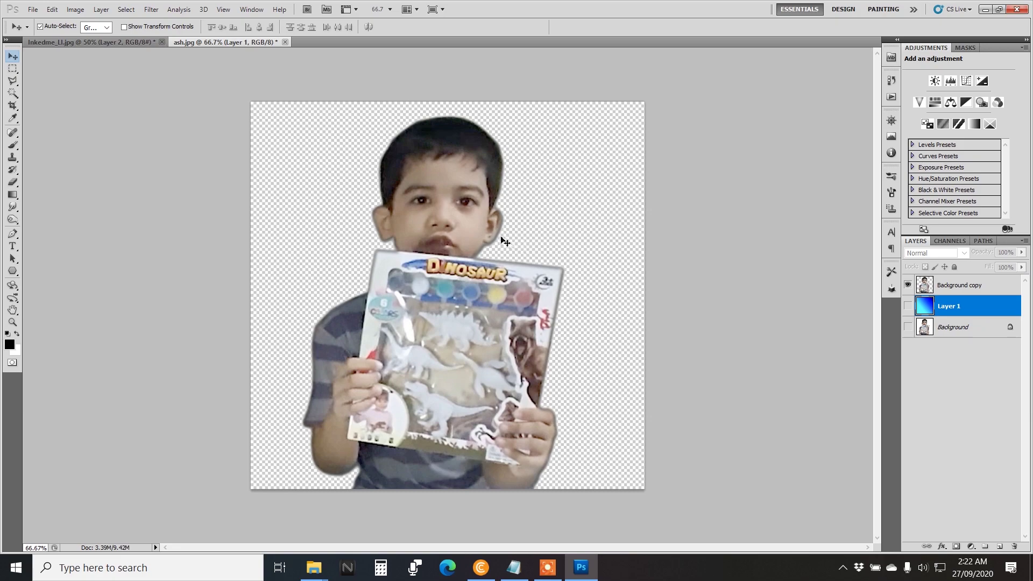
left_click(134, 41)
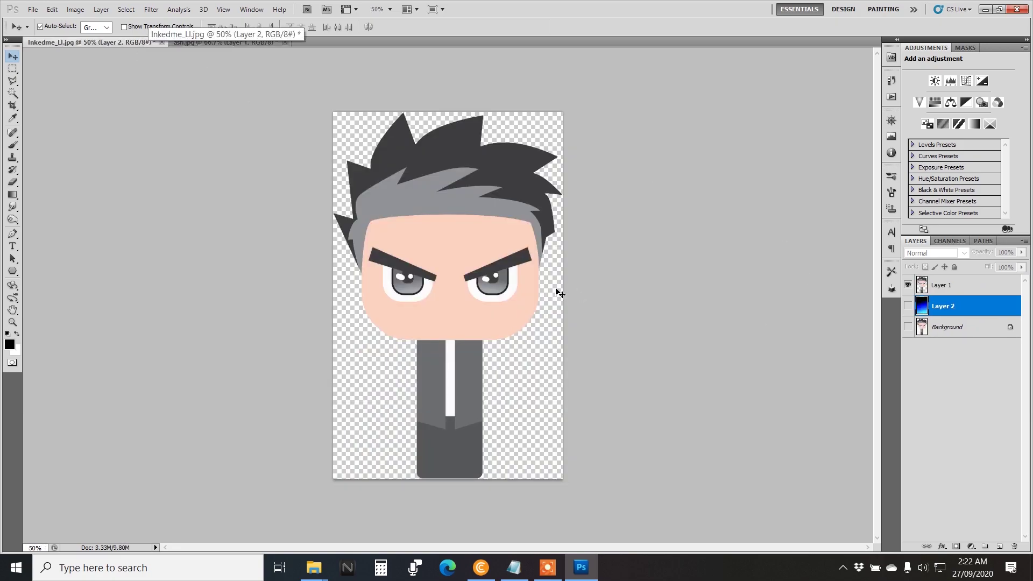
- Save the Inkedme_LI avatar as PNG file 'me' with default PNG options
left_click(32, 9)
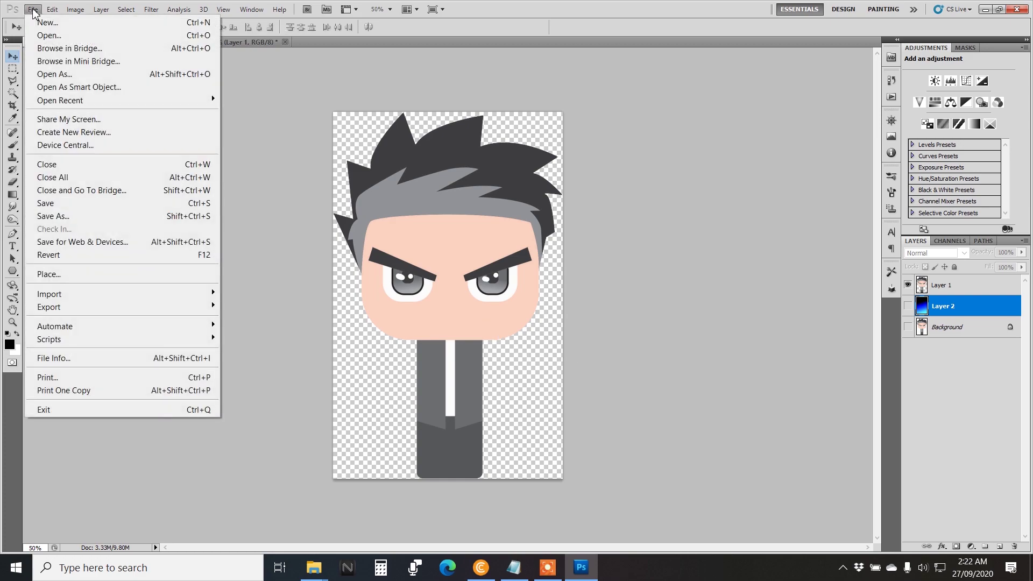
left_click(89, 217)
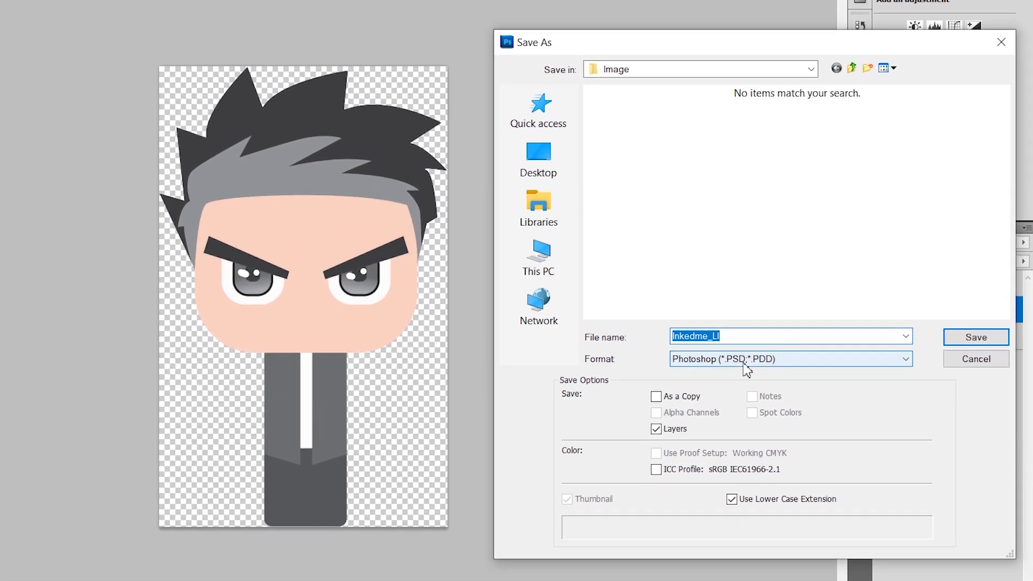
left_click(800, 346)
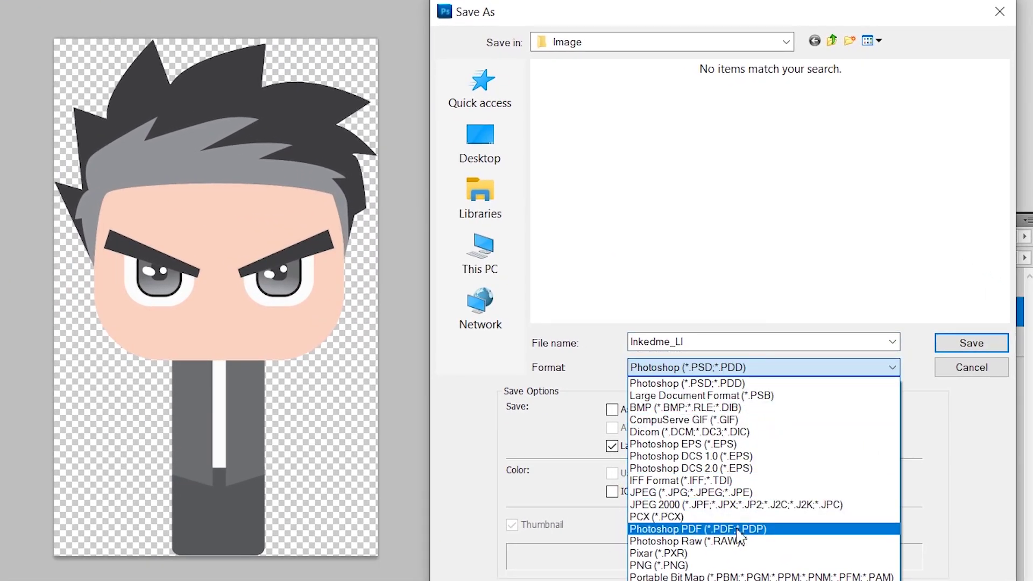
left_click(733, 565)
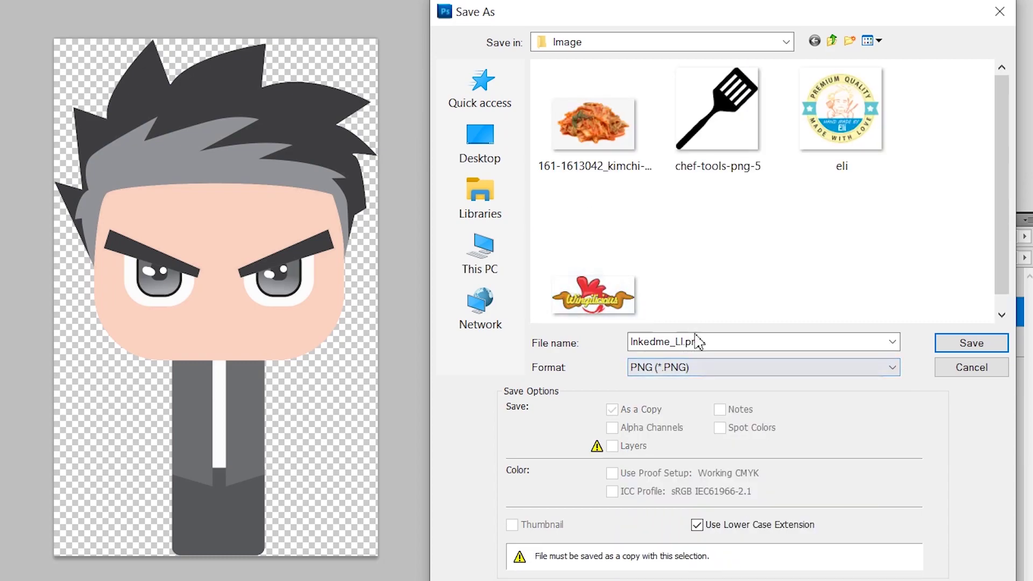
double_click(722, 343)
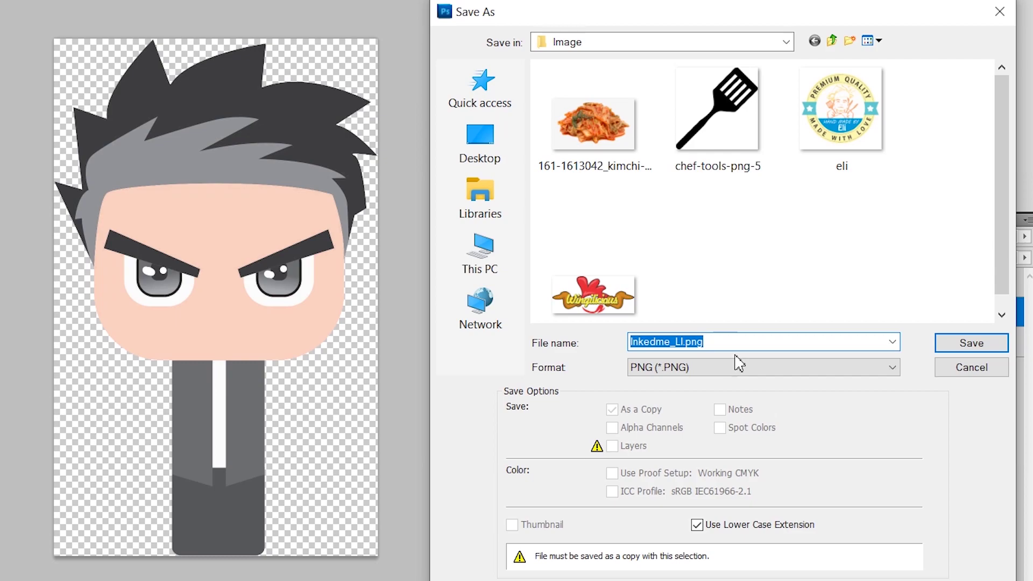
type("me")
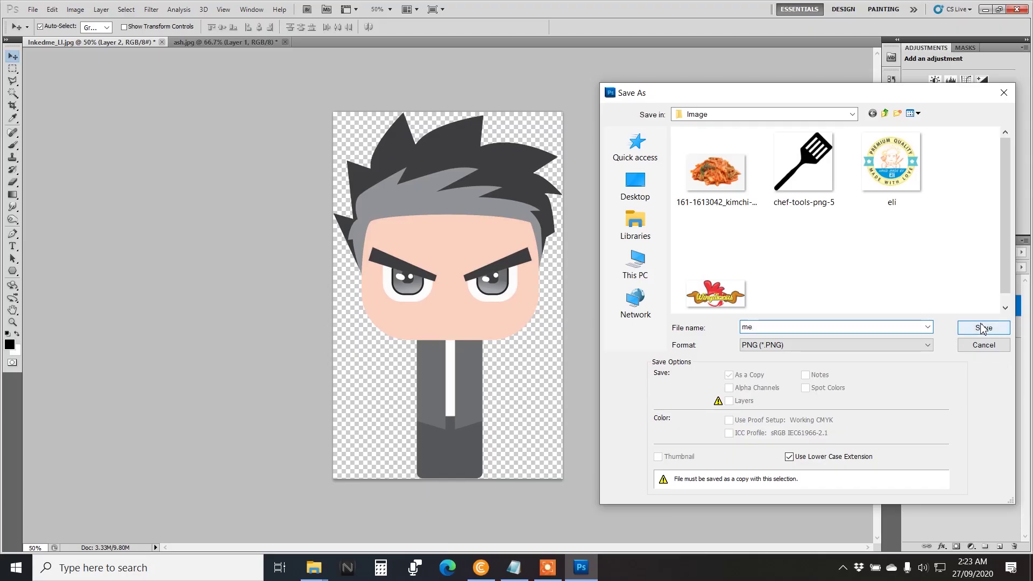
left_click(982, 328)
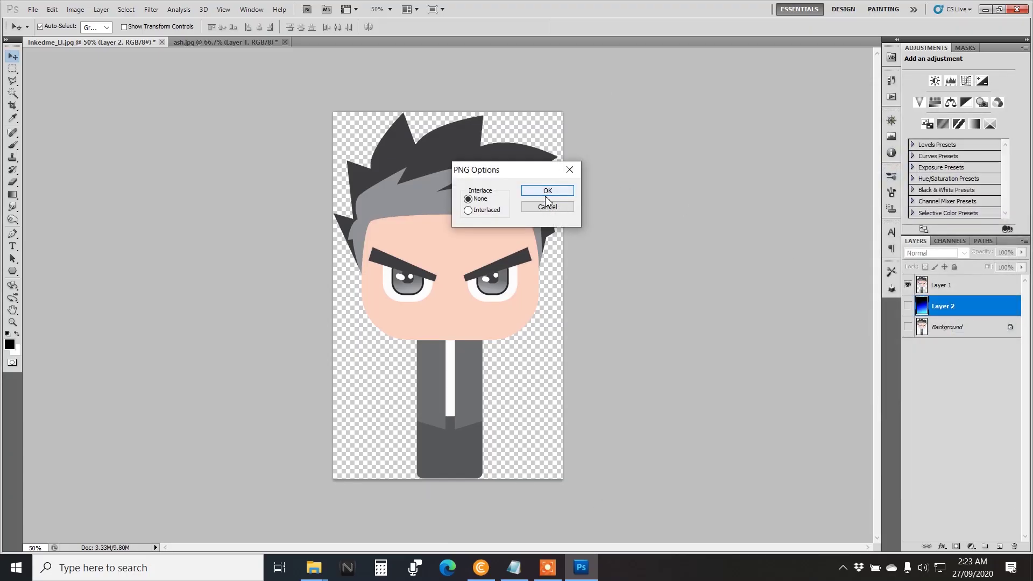
left_click(549, 196)
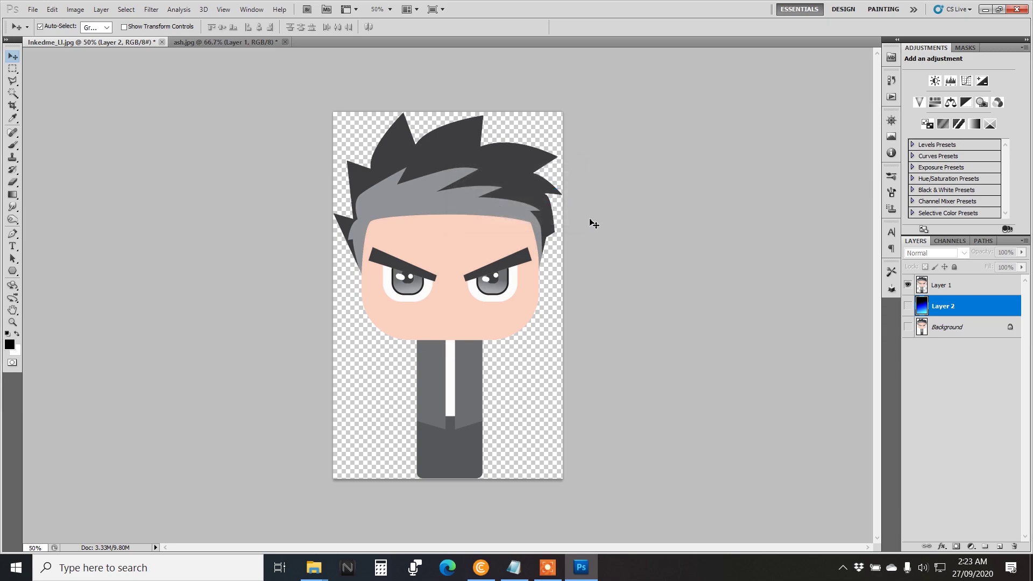
- In the ash photo, start Save As with PNG as the format
left_click(202, 40)
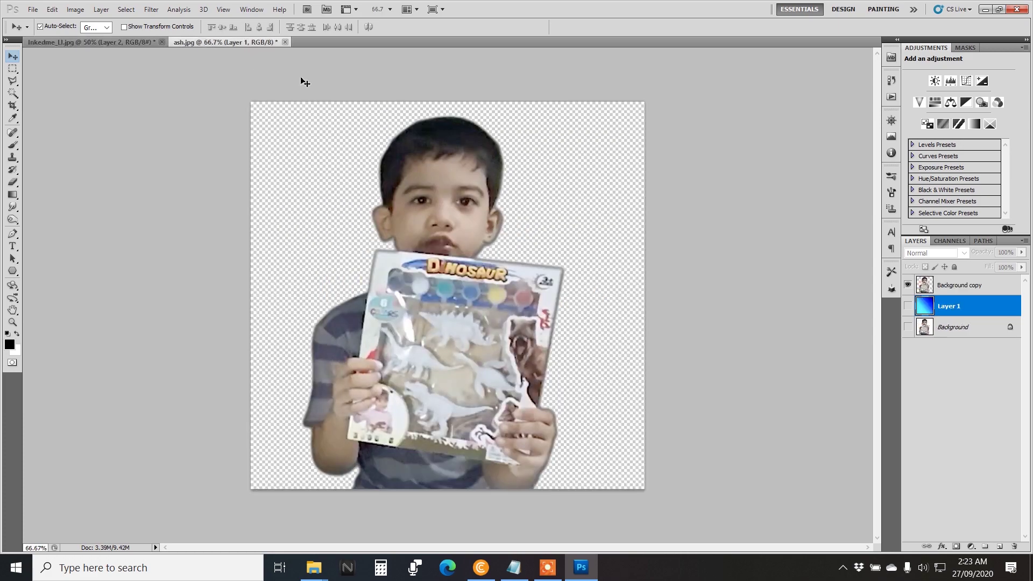
left_click(32, 10)
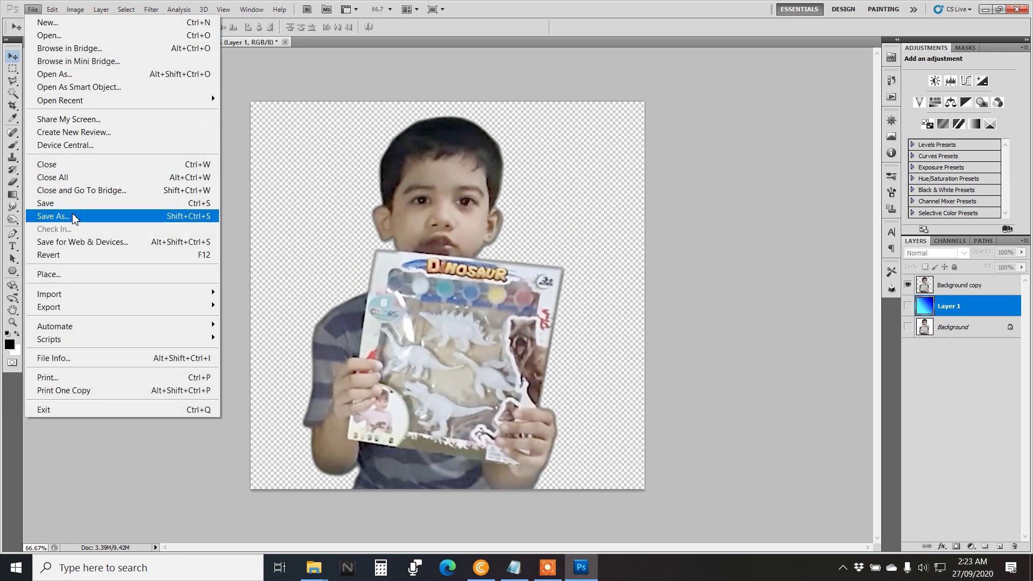
left_click(72, 216)
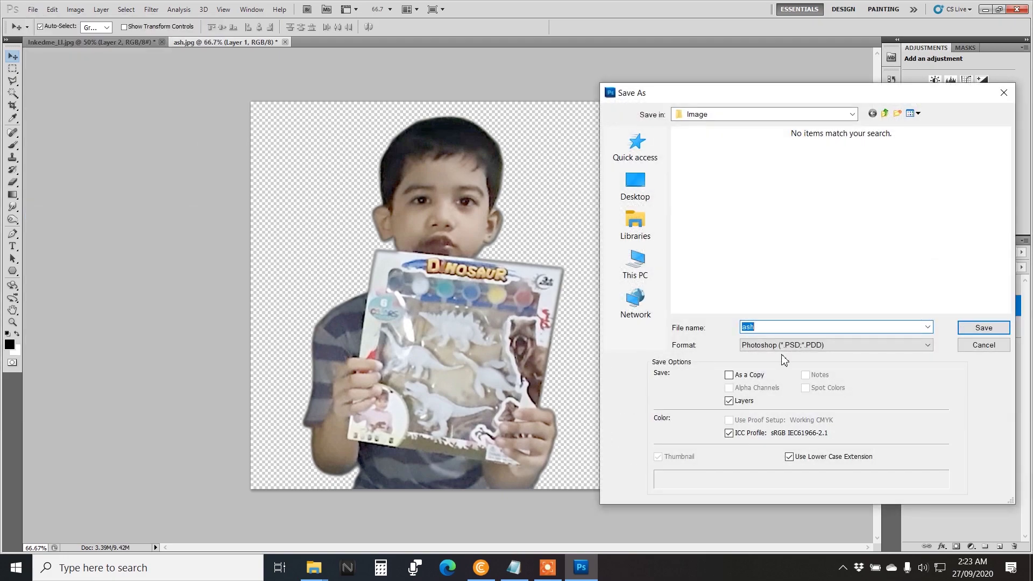
left_click(815, 346)
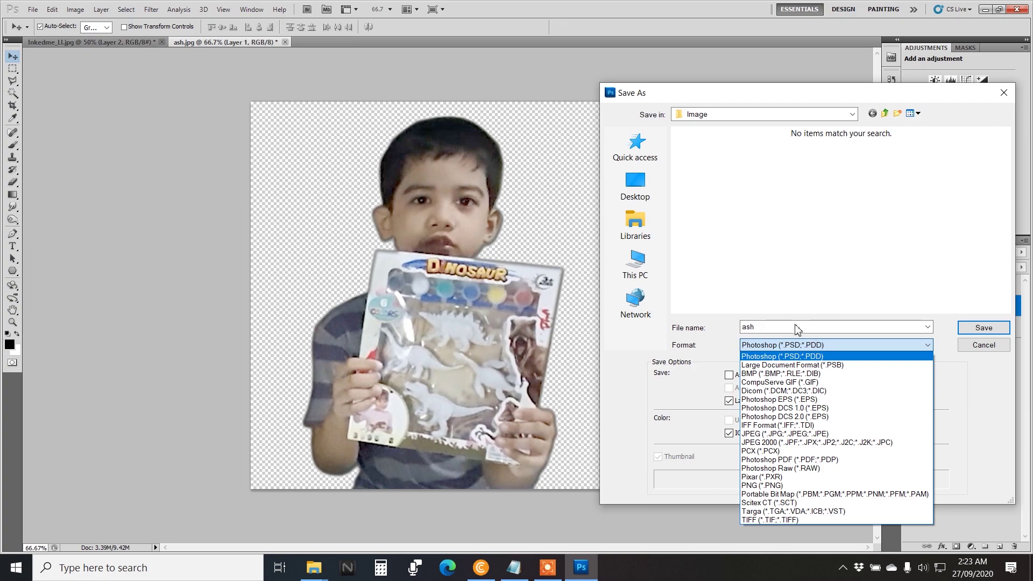
left_click(798, 330)
left_click(802, 345)
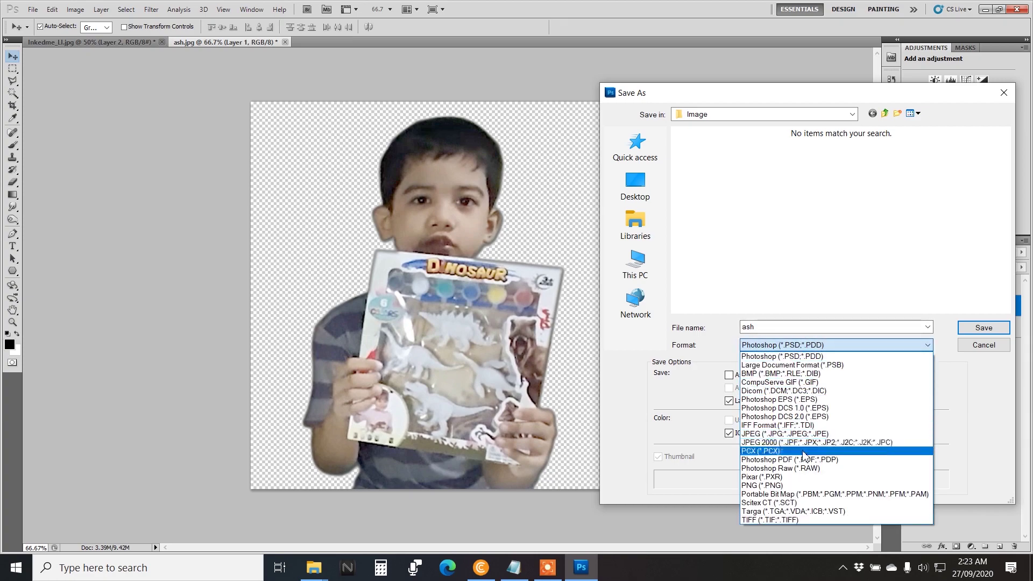
left_click(803, 485)
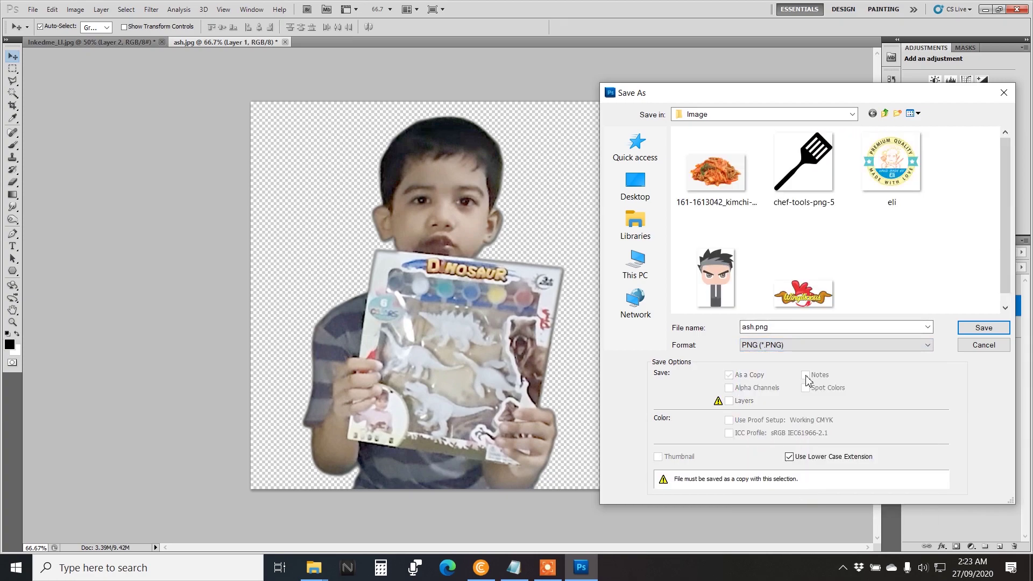
- Name the file ash2.png, save it and confirm the PNG options
double_click(757, 328)
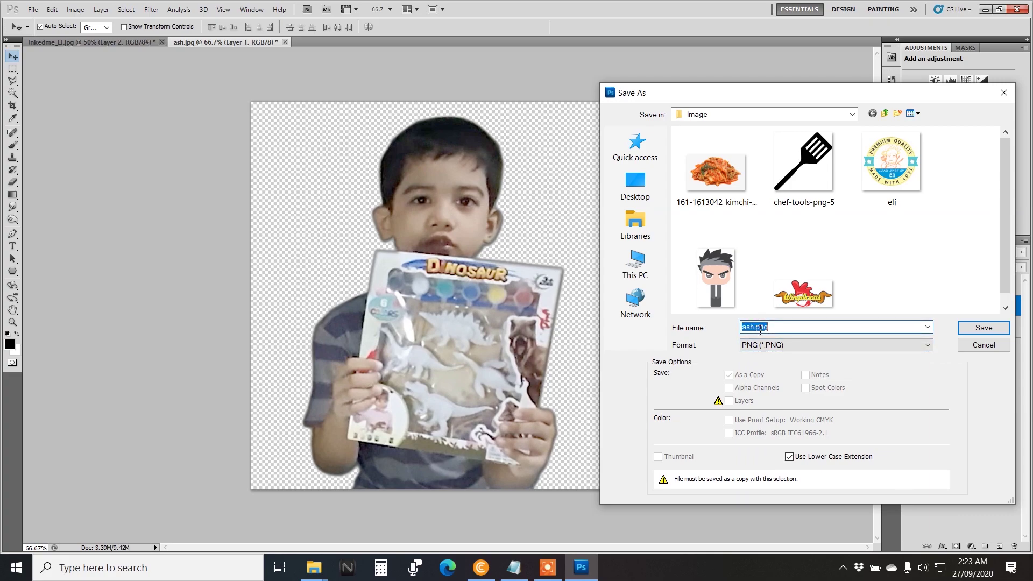
left_click(756, 328)
type("2")
scroll(997, 309, "down", 1)
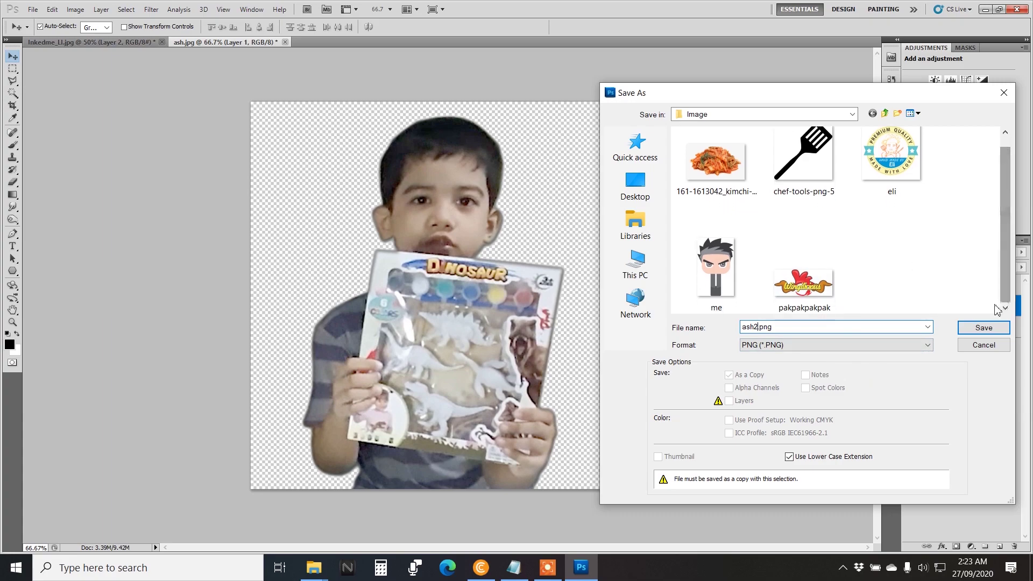
left_click(980, 329)
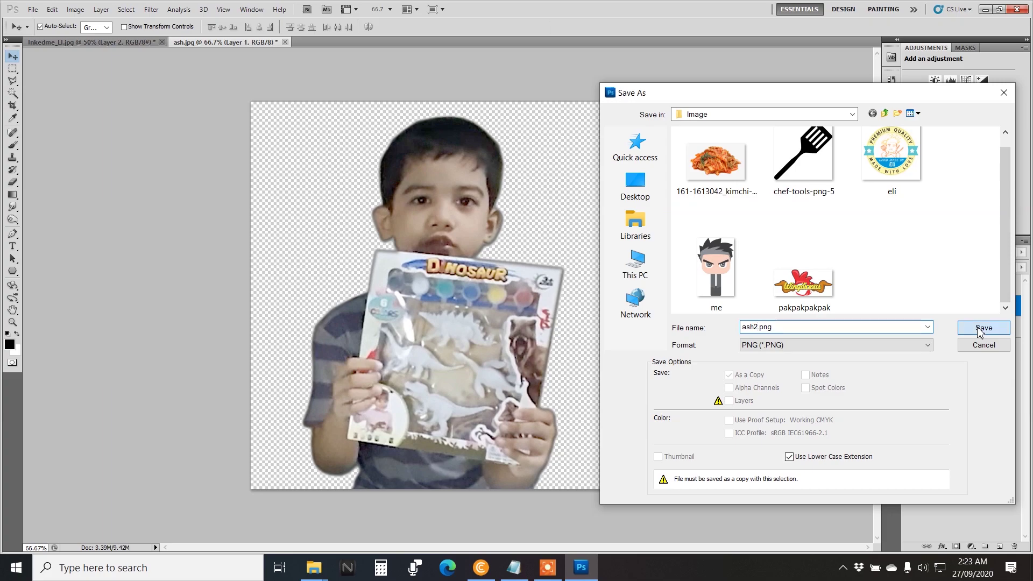
left_click(570, 192)
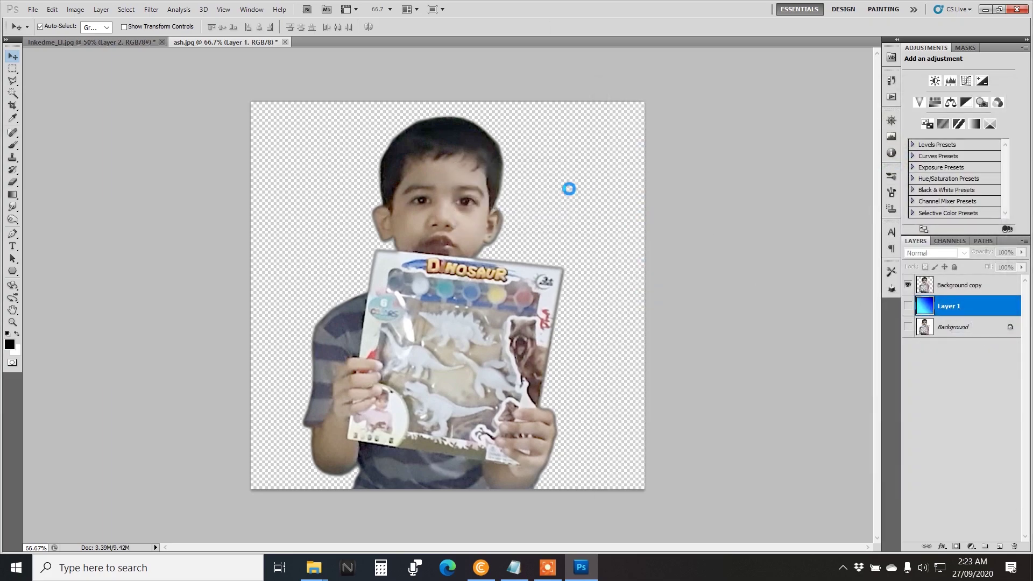
- Minimise Photoshop, move the Image folder window up, then bring Photoshop back
left_click(985, 10)
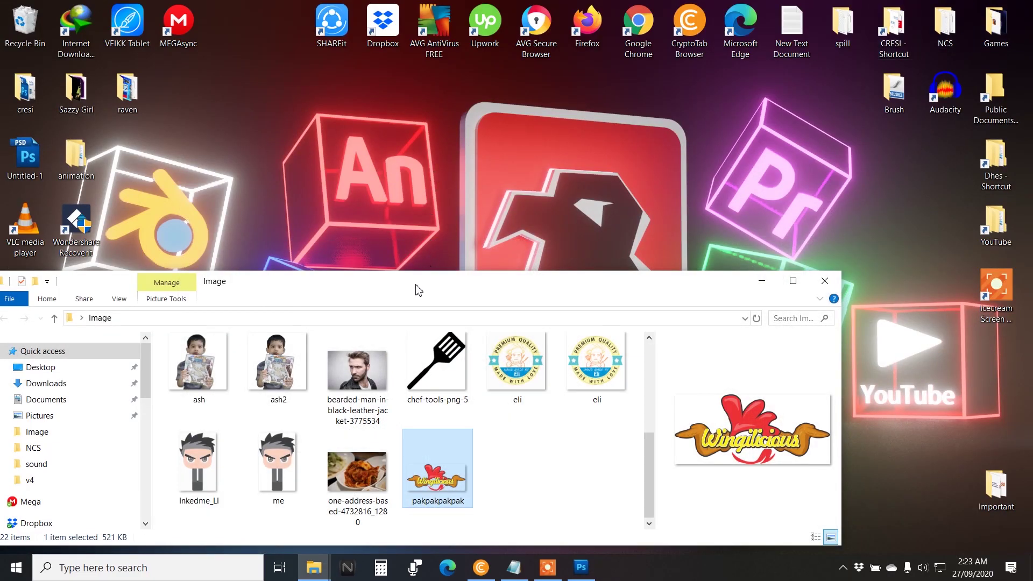
left_click_drag(384, 290, 395, 197)
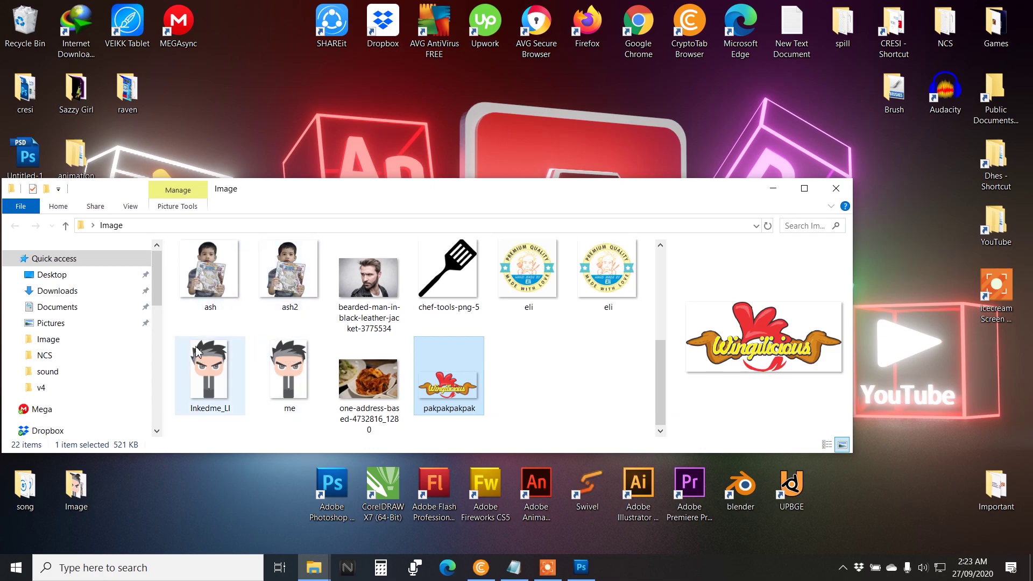
left_click(581, 567)
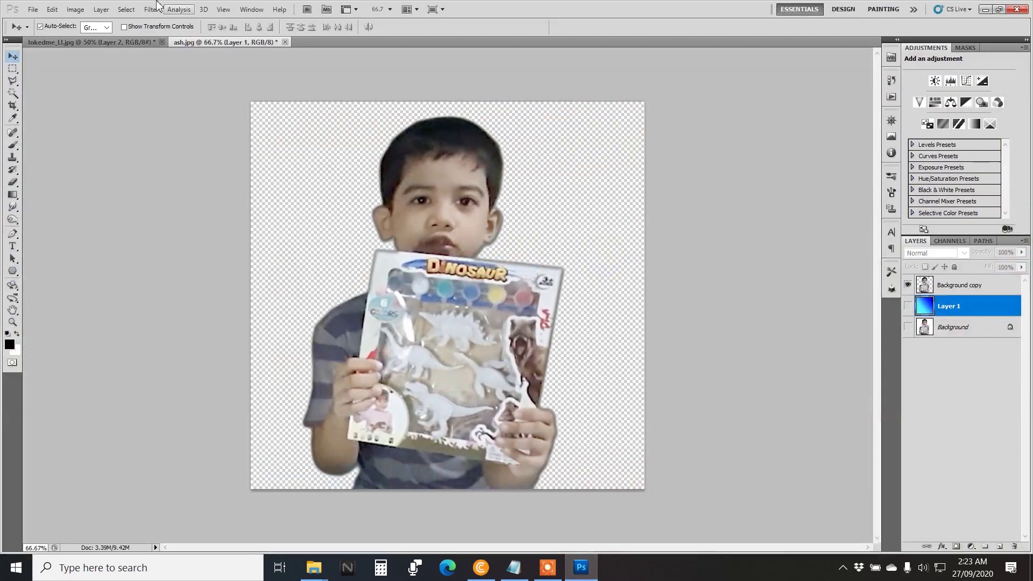
- Create a new blank 1920×1080 document with the default settings
left_click(33, 9)
left_click(39, 22)
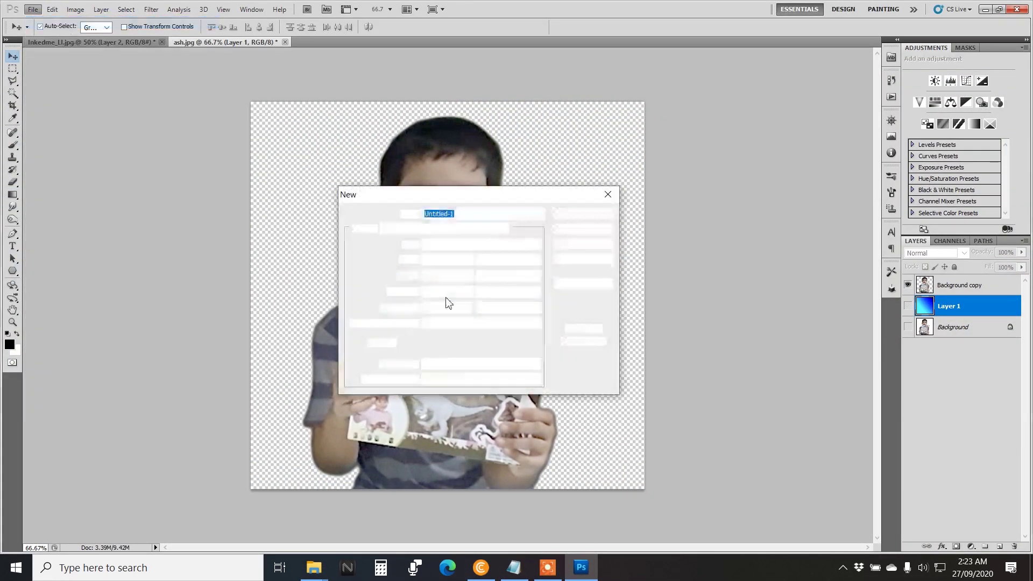
left_click(581, 214)
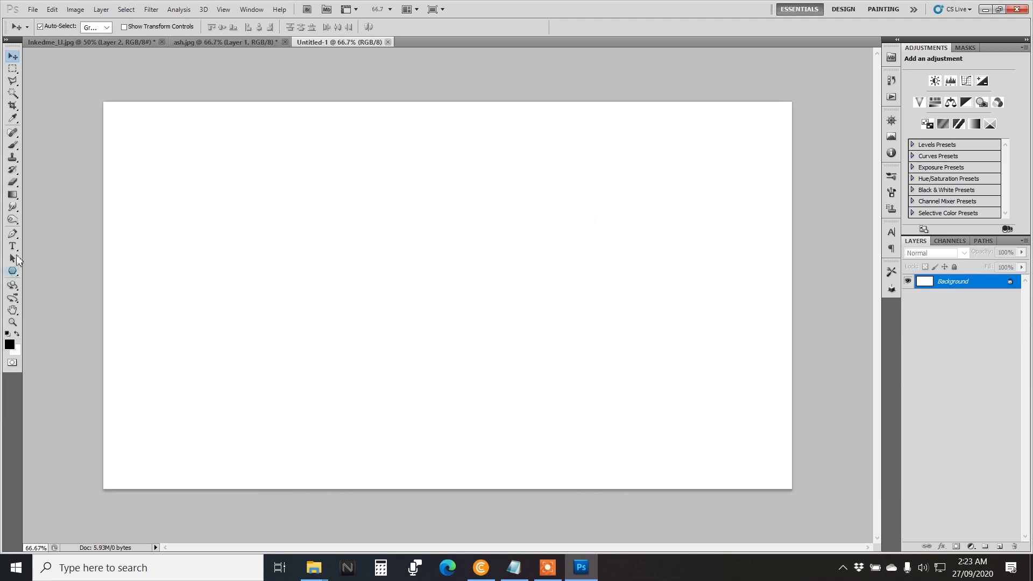
- Fill the canvas with a diagonal cyan-to-blue-to-black gradient at a shallower angle
left_click(12, 195)
left_click_drag(276, 89, 461, 334)
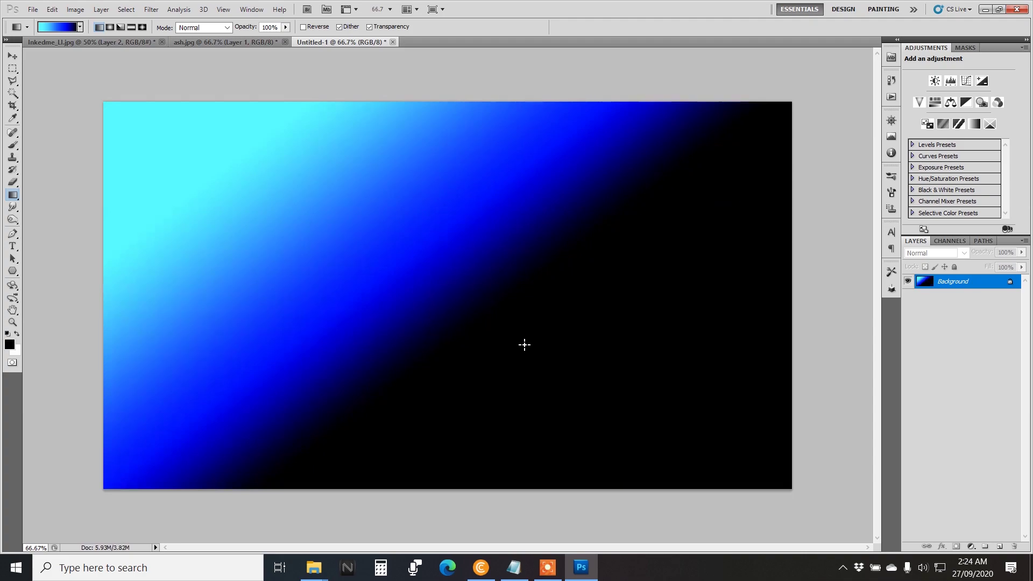
left_click_drag(430, 148, 604, 429)
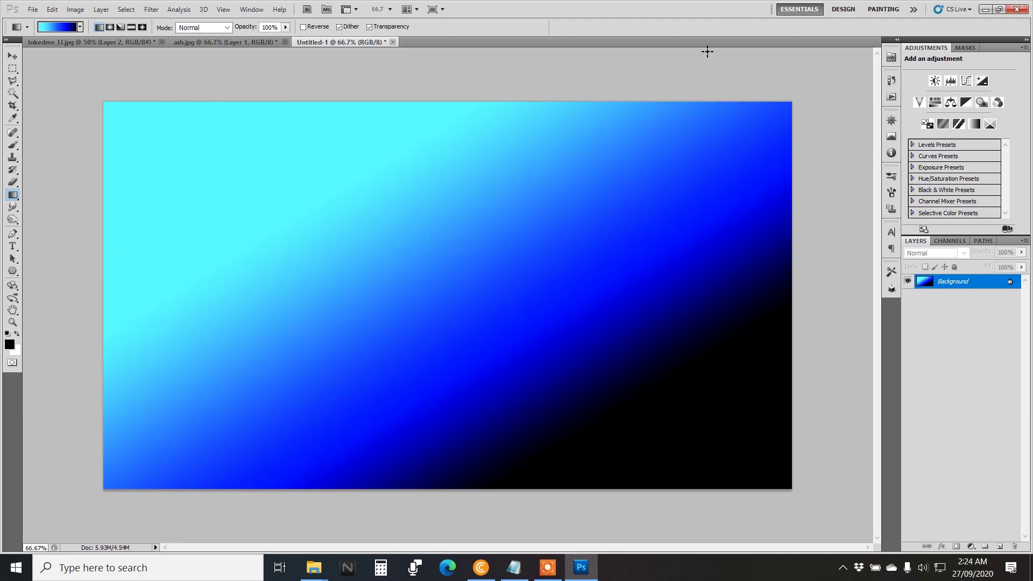
- Place the white-background ash photo onto the gradient canvas at the lower left
mouse_move(313, 567)
left_click(358, 511)
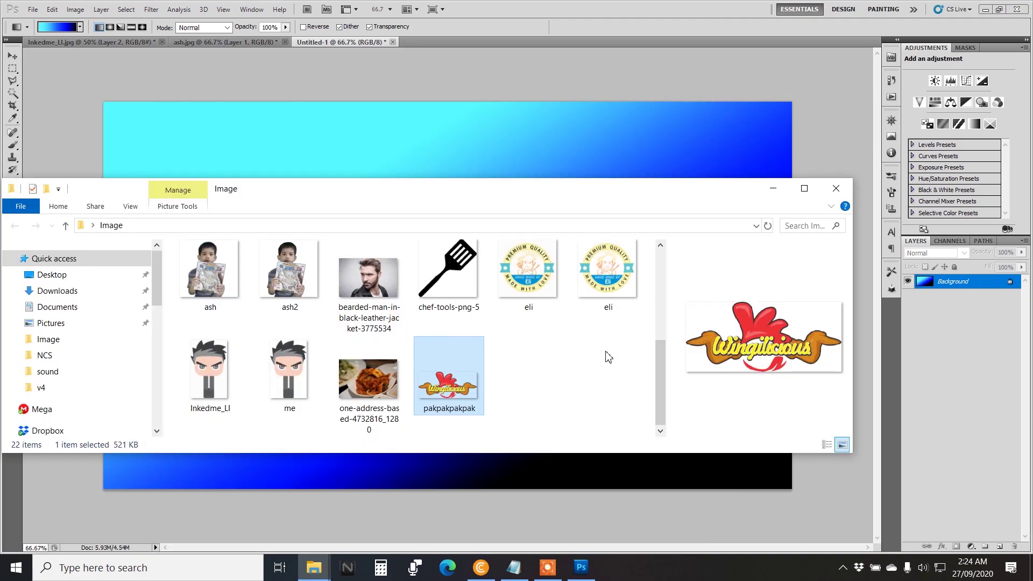
left_click_drag(460, 181, 461, 198)
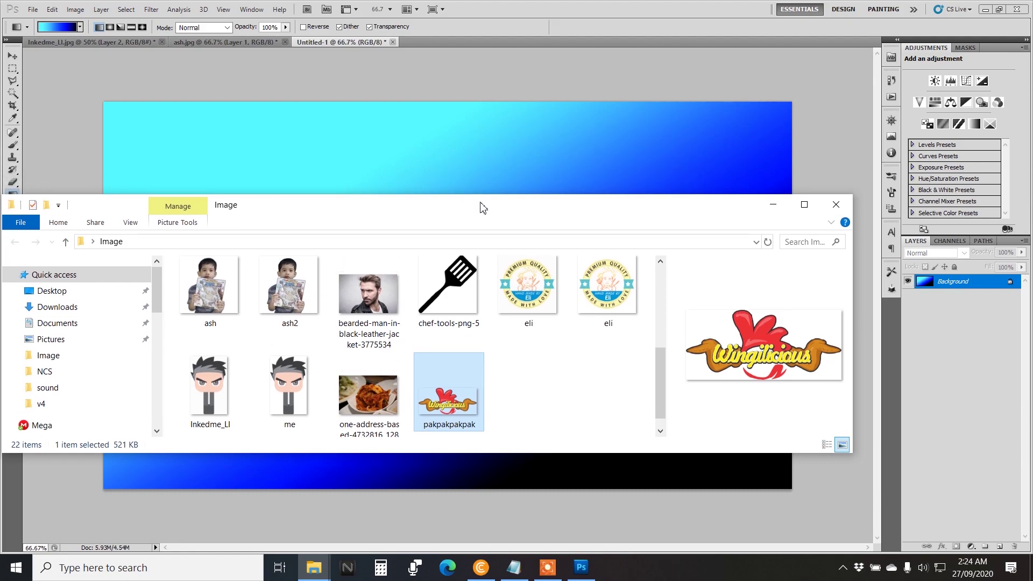
mouse_move(401, 206)
left_mouse_down()
mouse_move(435, 209)
mouse_move(459, 389)
left_mouse_up()
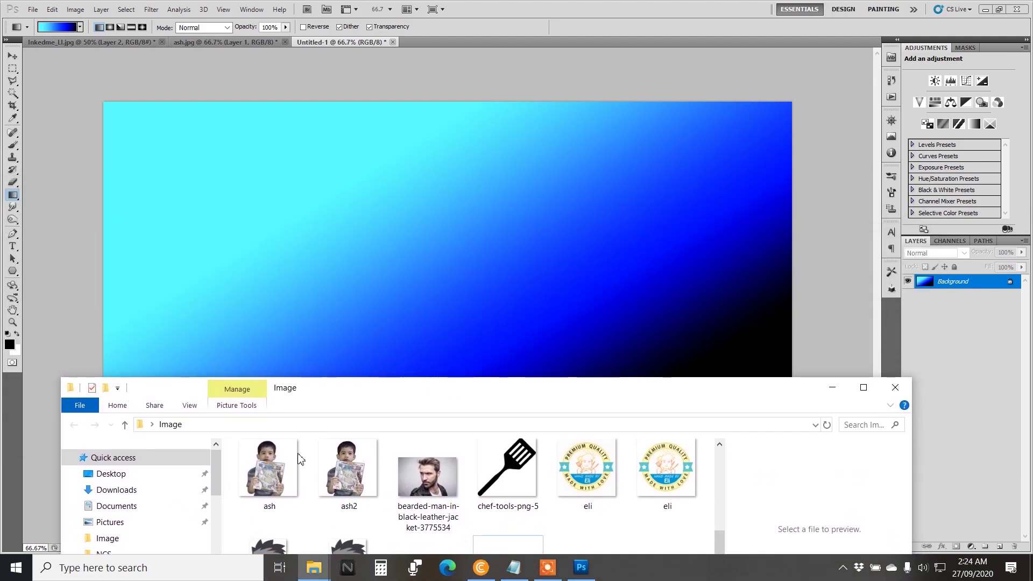
left_click(278, 481)
left_click_drag(278, 480, 279, 285)
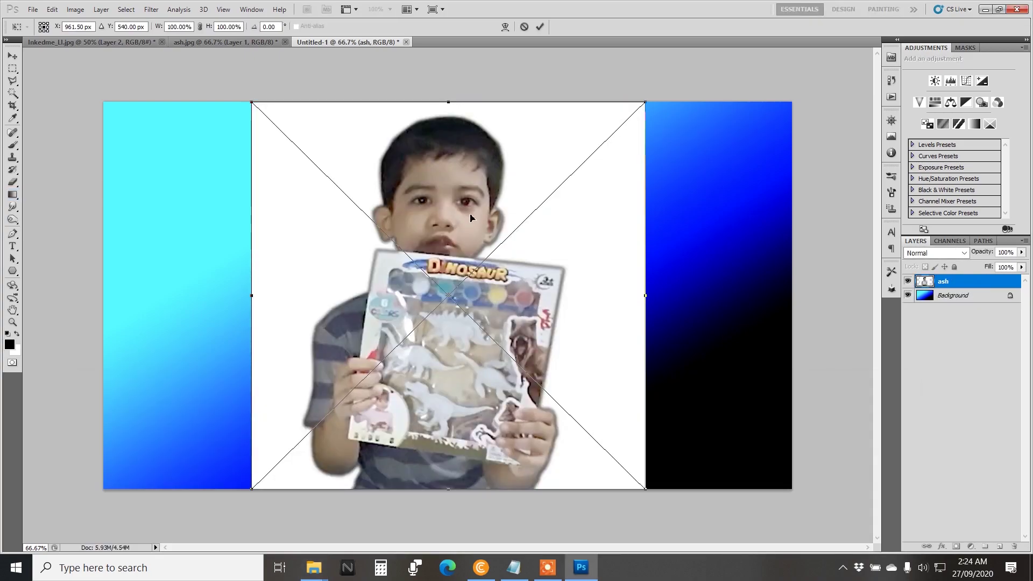
mouse_move(462, 194)
left_mouse_down()
mouse_move(341, 224)
mouse_move(328, 208)
left_mouse_up()
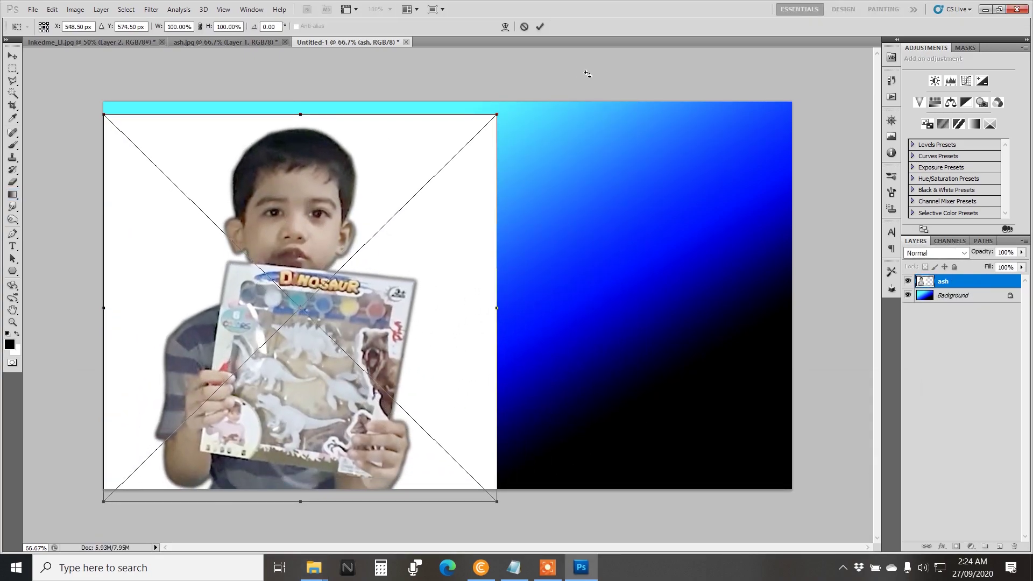
left_click(539, 28)
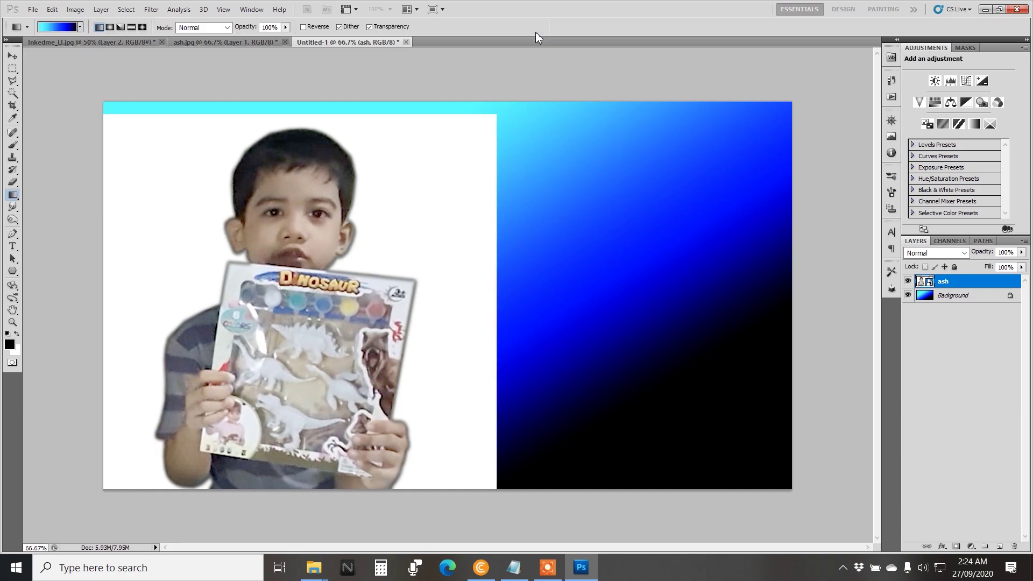
- Place the ash2 cutout onto the canvas and position it on the right side
left_click(320, 569)
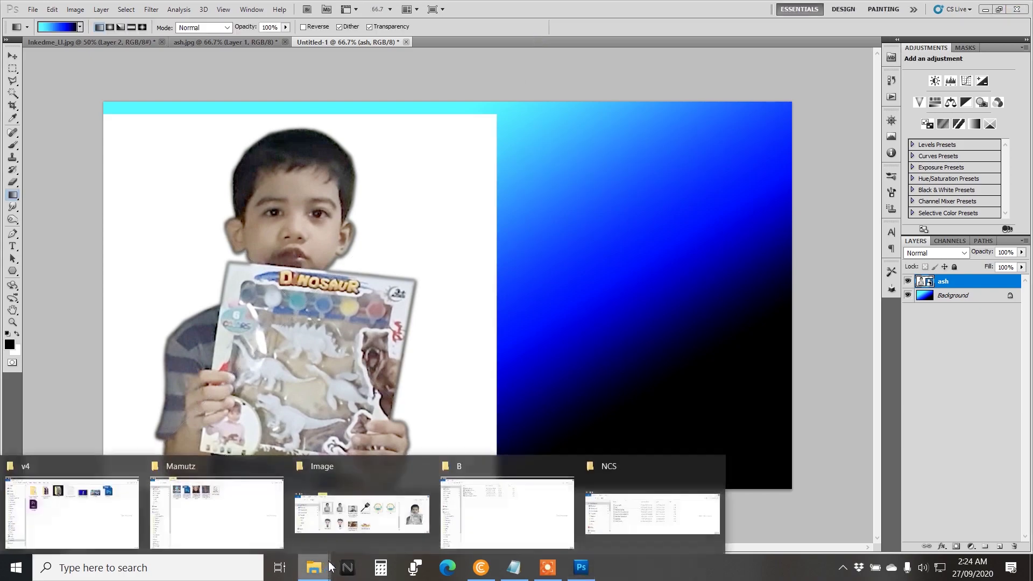
left_click(389, 522)
left_click(339, 477)
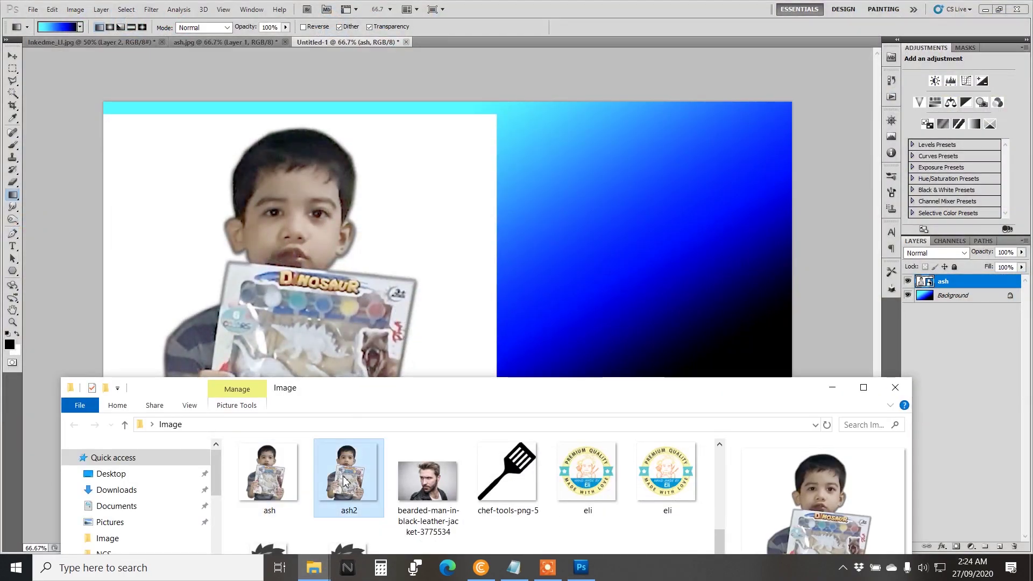
left_click_drag(344, 481, 606, 276)
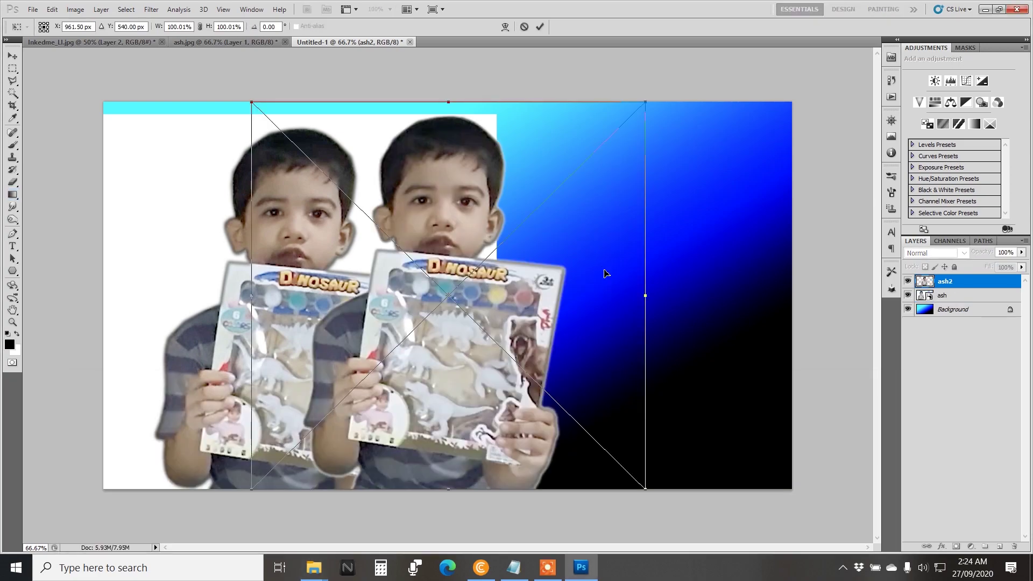
left_click_drag(522, 308, 712, 303)
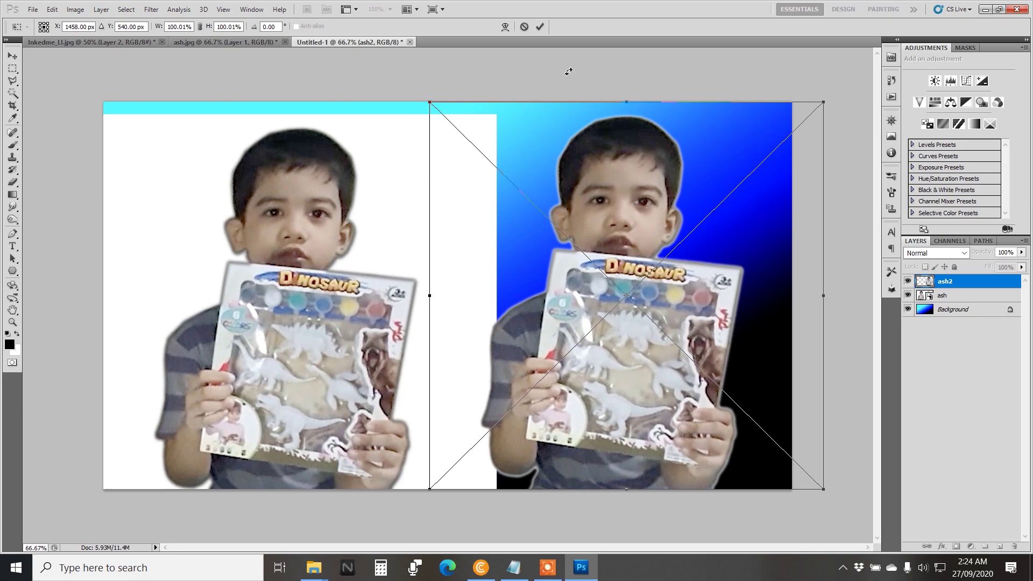
left_click(540, 26)
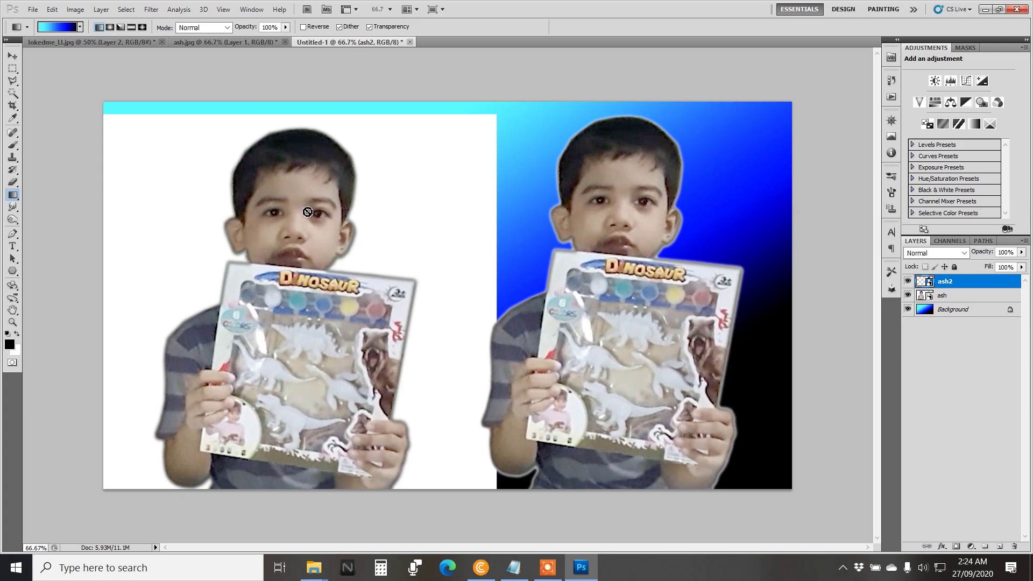
- Shift the white-background ash photo further left, then delete the ash layer
left_click(12, 56)
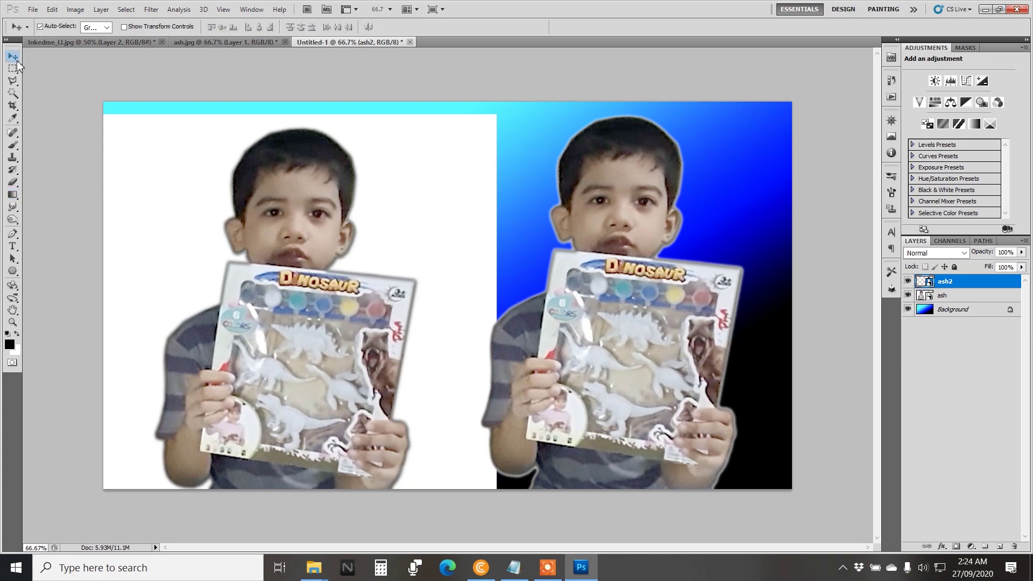
left_click(278, 215)
left_click_drag(275, 214, 206, 207)
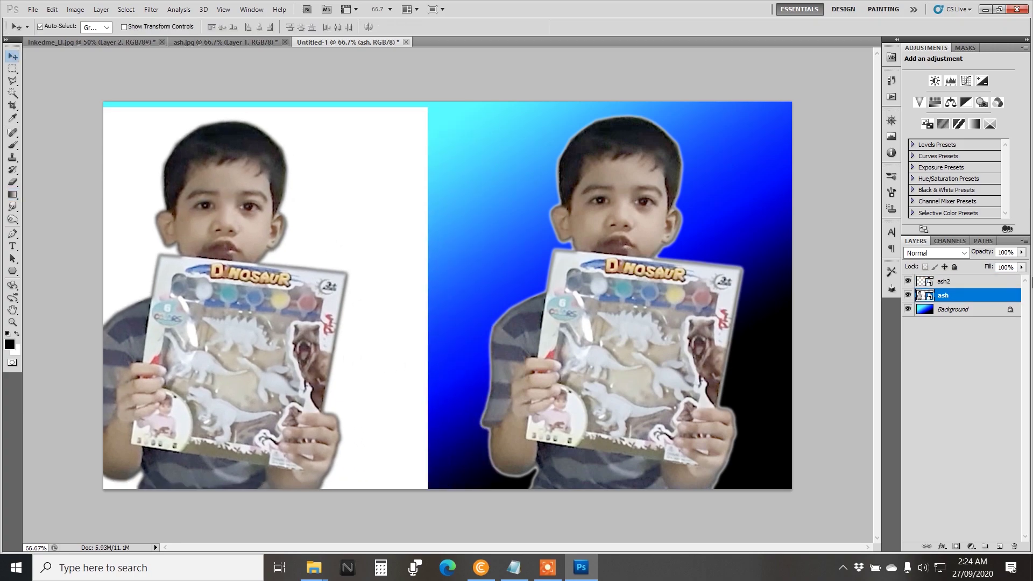
left_click(1015, 548)
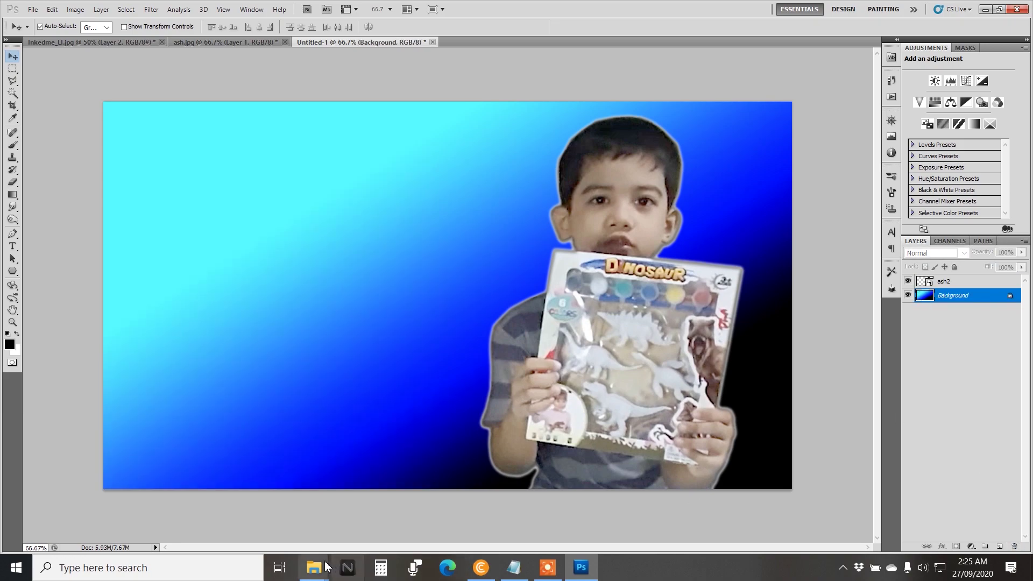
- Place the white-background Inkedme_LI cartoon onto the canvas at the left edge
mouse_move(313, 567)
left_click(330, 533)
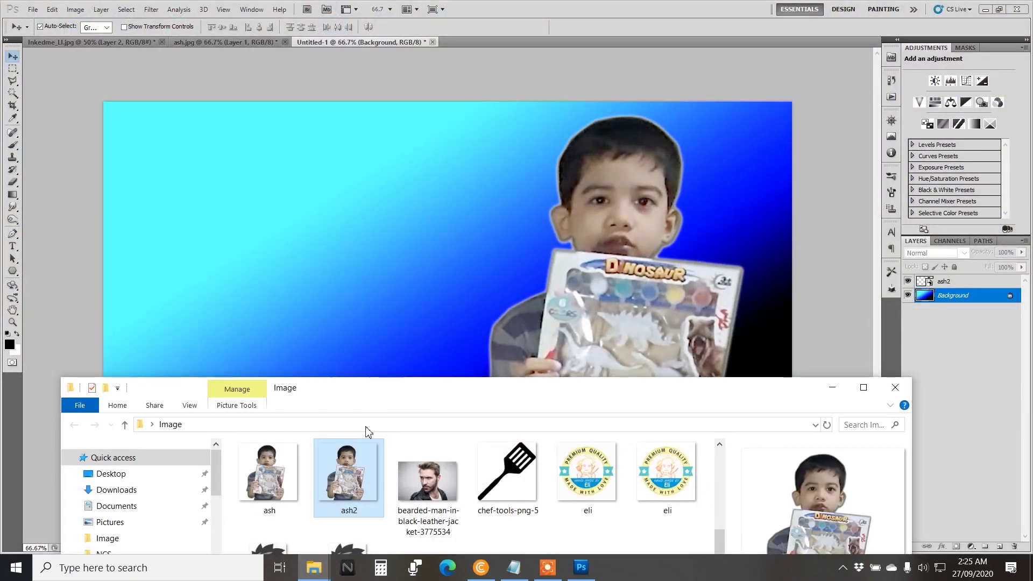
left_click_drag(384, 384, 800, 185)
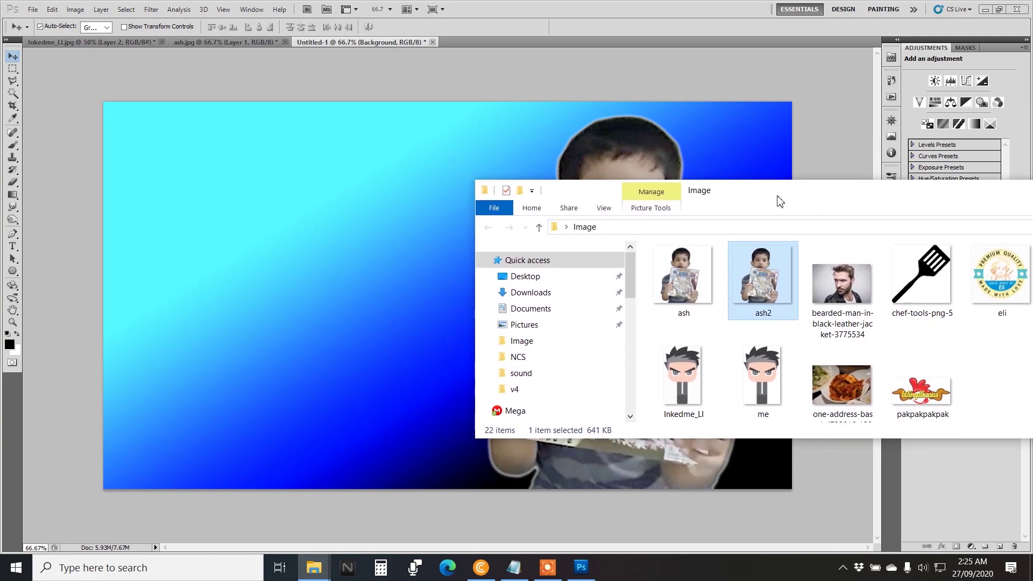
left_click_drag(681, 366, 224, 253)
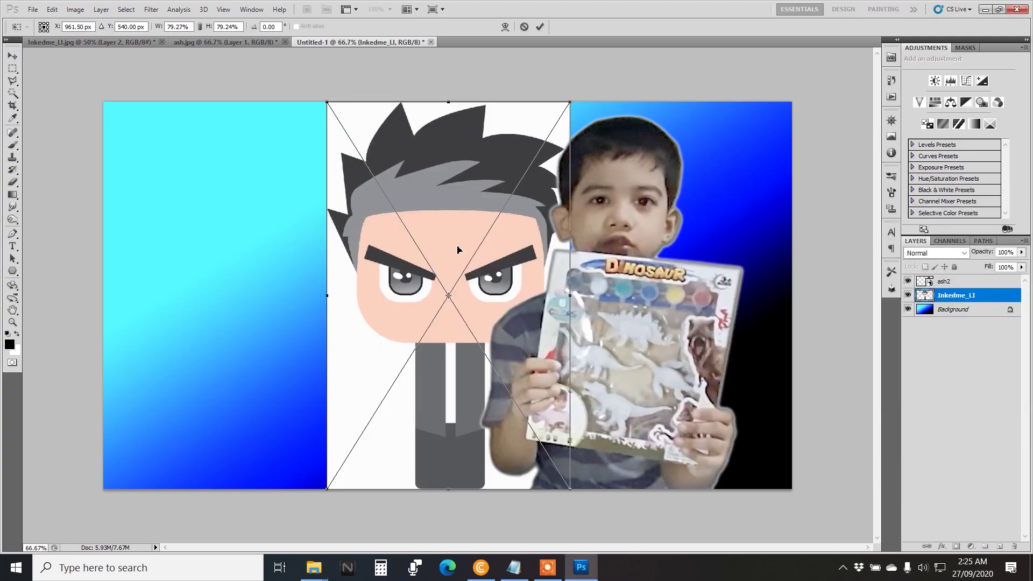
left_click_drag(415, 209, 191, 213)
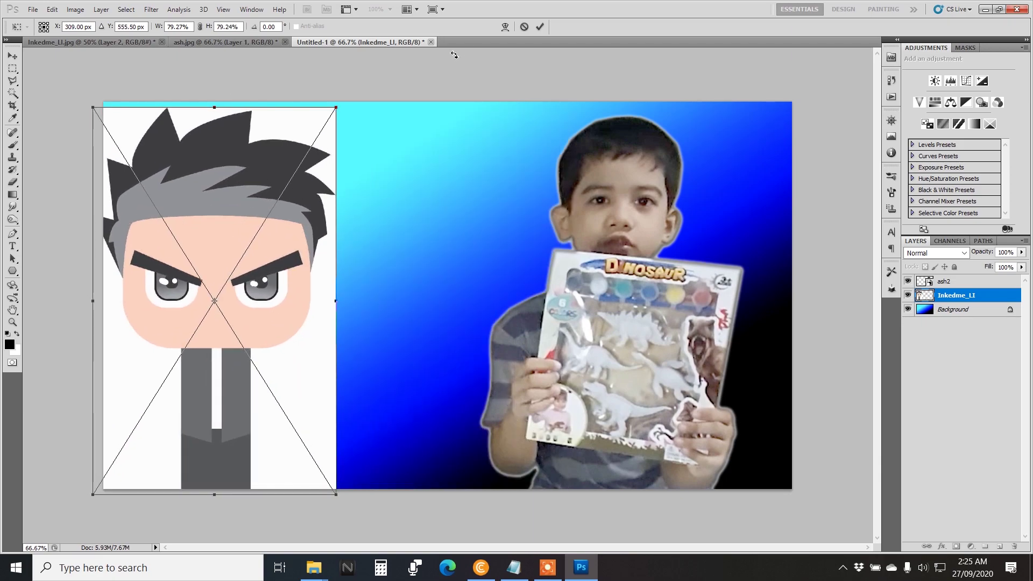
left_click(542, 26)
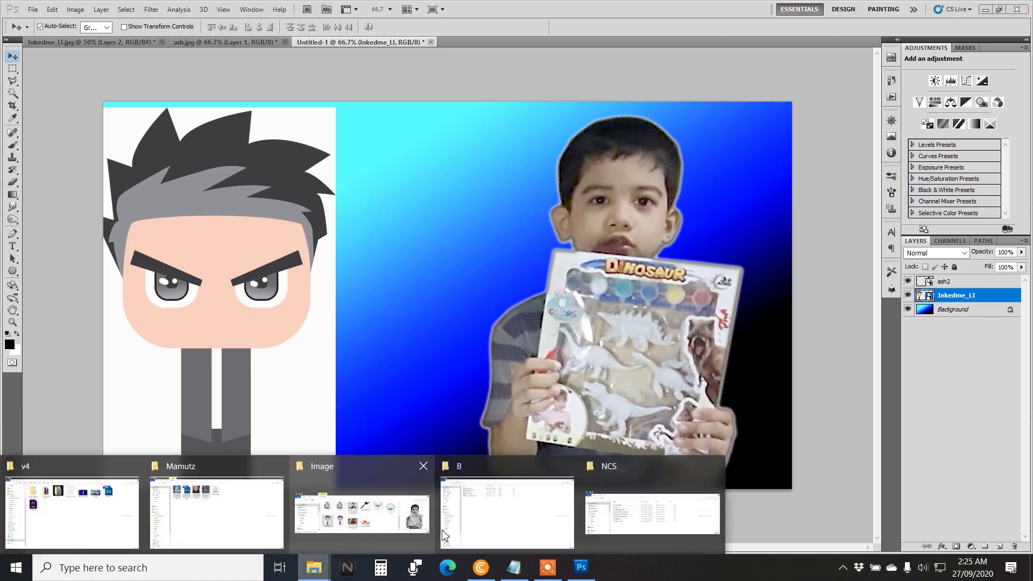
- Place the transparent me cartoon, push Inkedme_LI mostly off-canvas, and move me left
left_click(415, 525)
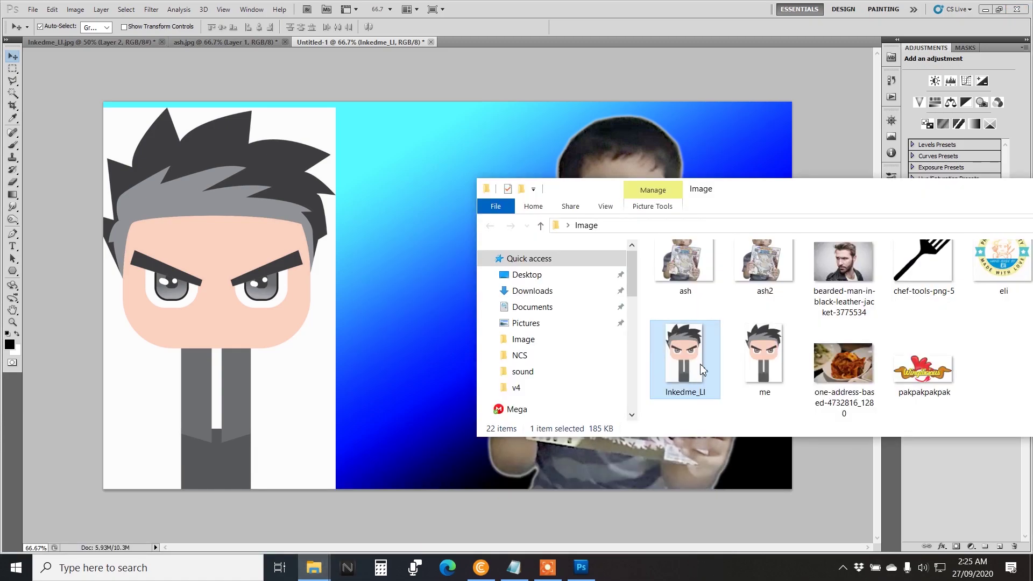
left_click_drag(761, 357, 435, 318)
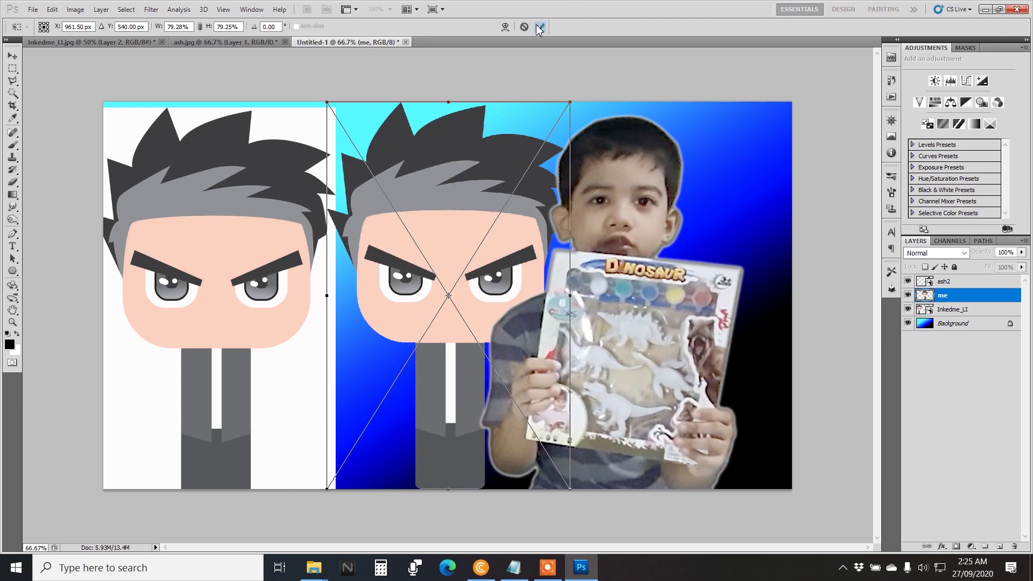
left_click(539, 26)
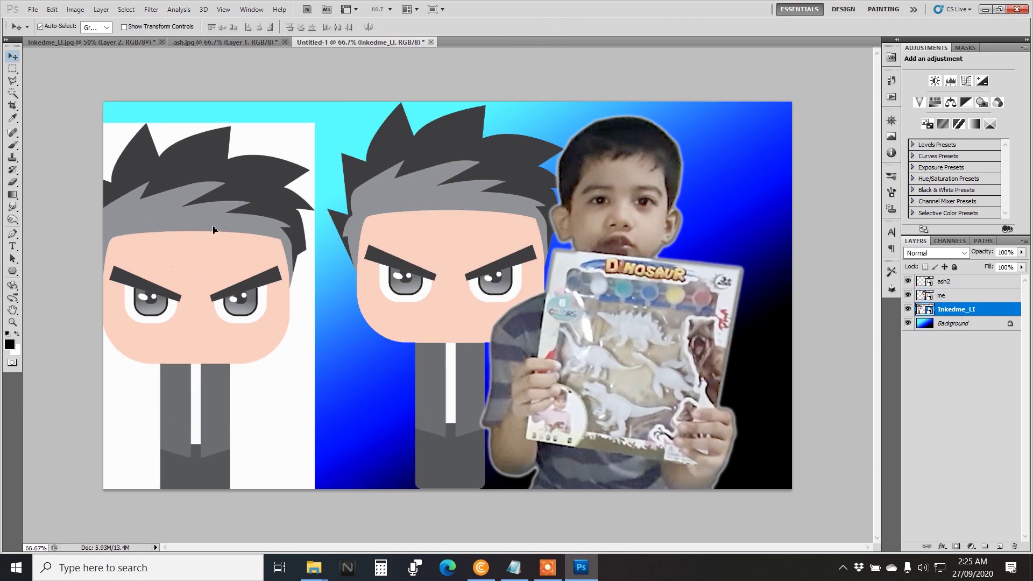
left_click_drag(286, 186, 65, 354)
left_click_drag(466, 235, 302, 240)
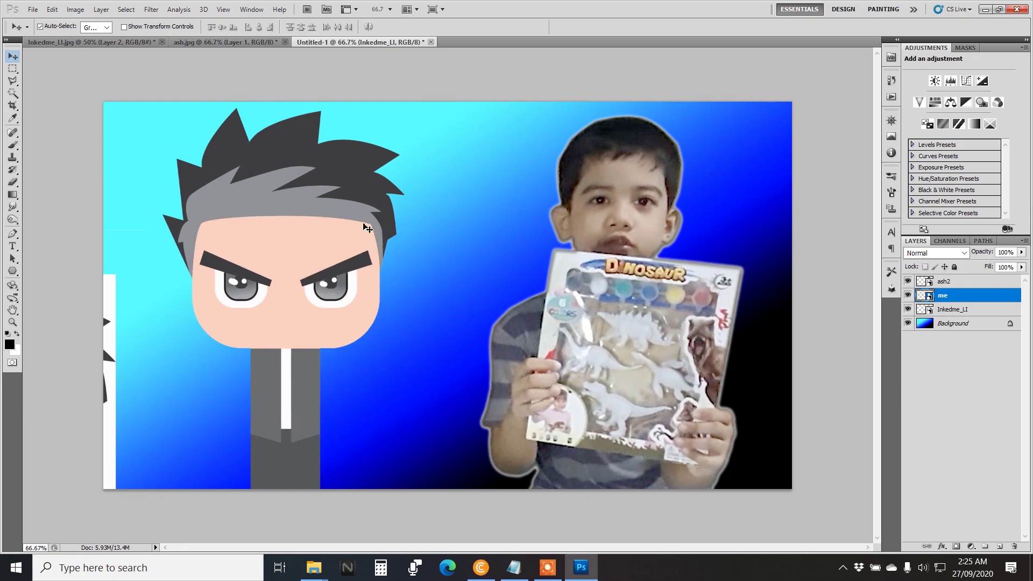